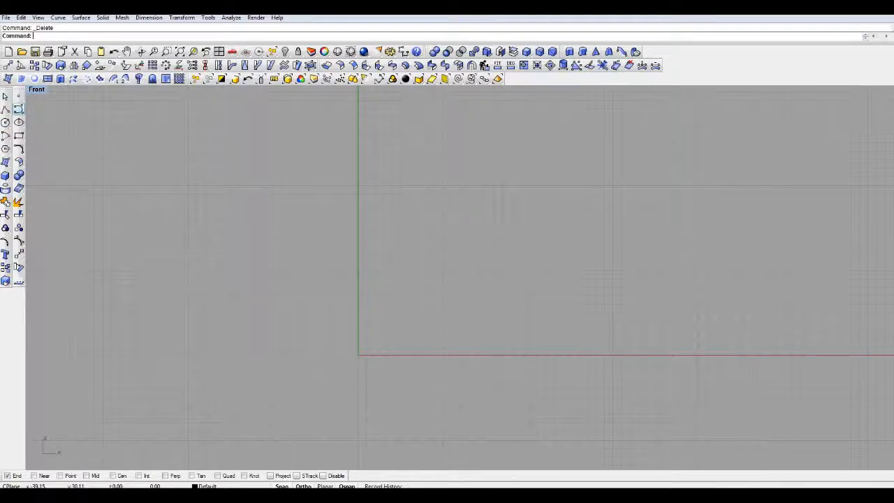
# - Draw a degree-3 control point curve with a hump and a dip as the upper edge of the shape
pyautogui.click(18, 109)
pyautogui.scroll(2, 254, 189)
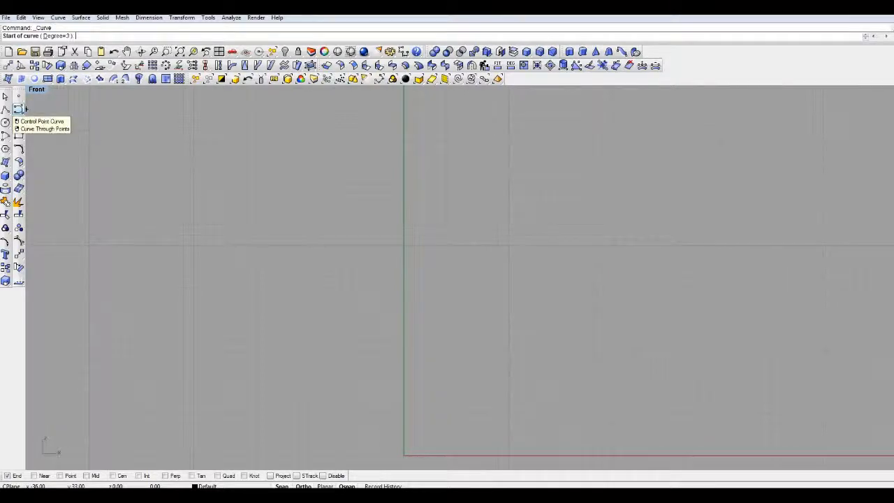
pyautogui.moveTo(299, 180); pyautogui.dragTo(289, 104, button='right')
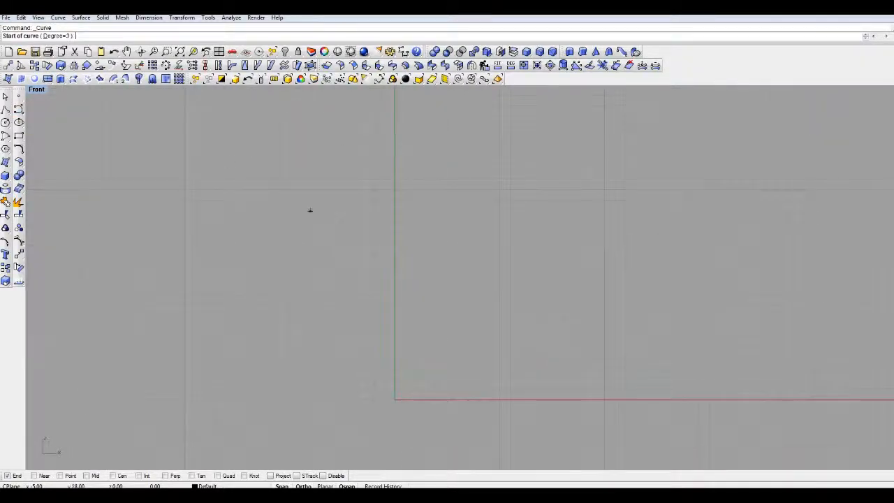
pyautogui.click(300, 222)
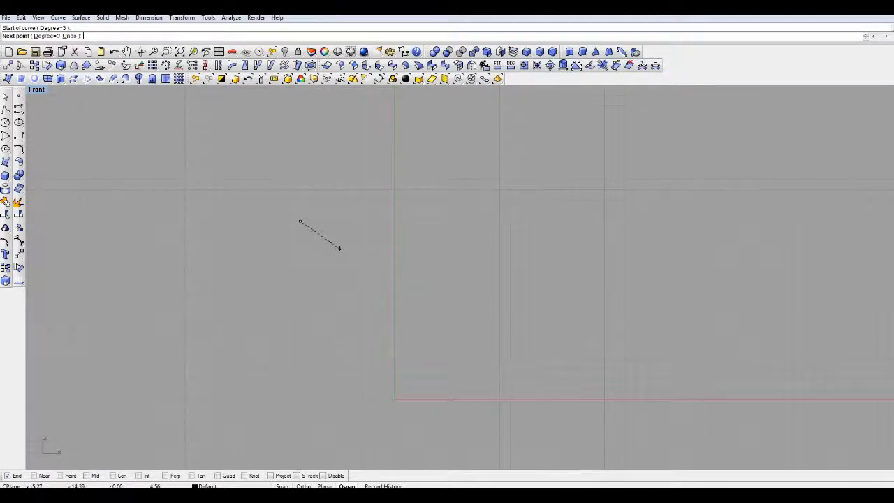
pyautogui.click(324, 180)
pyautogui.click(378, 193)
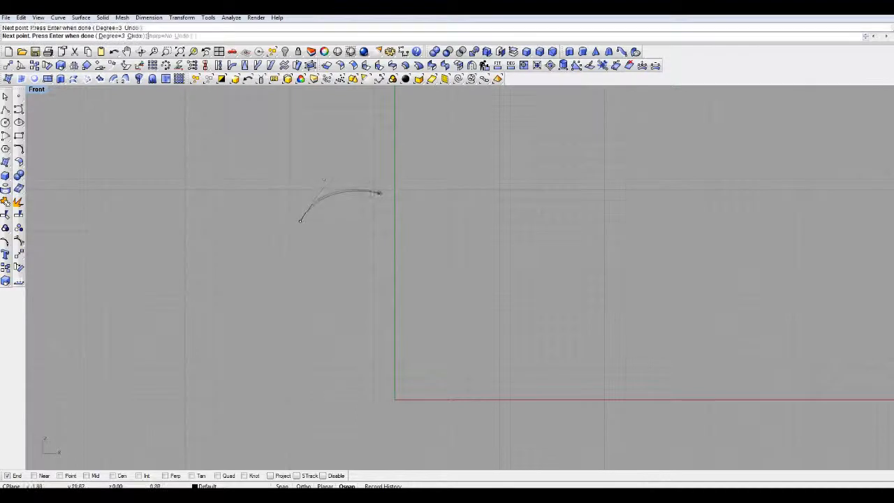
pyautogui.click(406, 202)
pyautogui.click(498, 180)
pyautogui.press('Return')
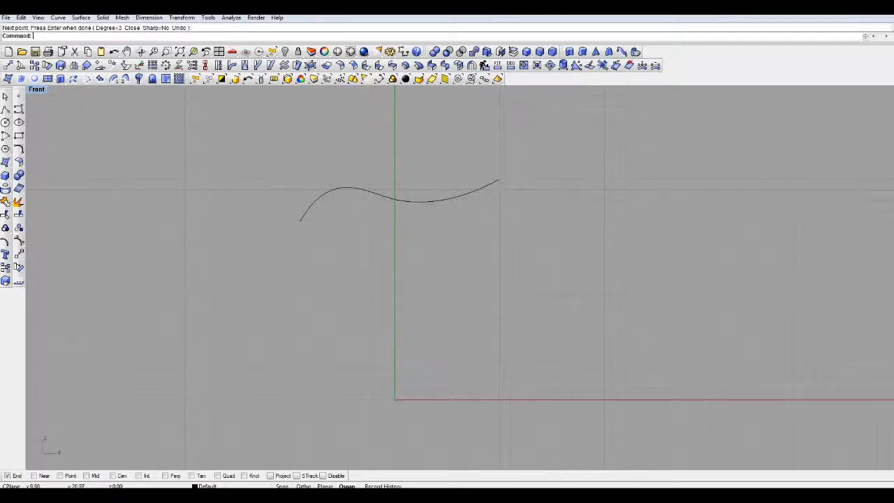
# - Draw a wavy control point curve from the upper edge's right end down to a lower right tip
pyautogui.press('Return')
pyautogui.click(499, 180)
pyautogui.click(494, 217)
pyautogui.click(483, 242)
pyautogui.click(457, 253)
pyautogui.click(449, 277)
pyautogui.click(456, 306)
pyautogui.press('Return')
pyautogui.press('Return')
# - Draw an arched control point curve from the lower right tip leftward to a second pointed bottom tip
pyautogui.click(455, 306)
pyautogui.click(429, 288)
pyautogui.click(410, 271)
pyautogui.click(376, 264)
pyautogui.click(354, 273)
pyautogui.click(347, 290)
# - Continue with curves from the second bottom tip around a narrow left tail and close the outline at the upper edge's start
pyautogui.click(345, 256)
pyautogui.click(322, 250)
pyautogui.click(266, 248)
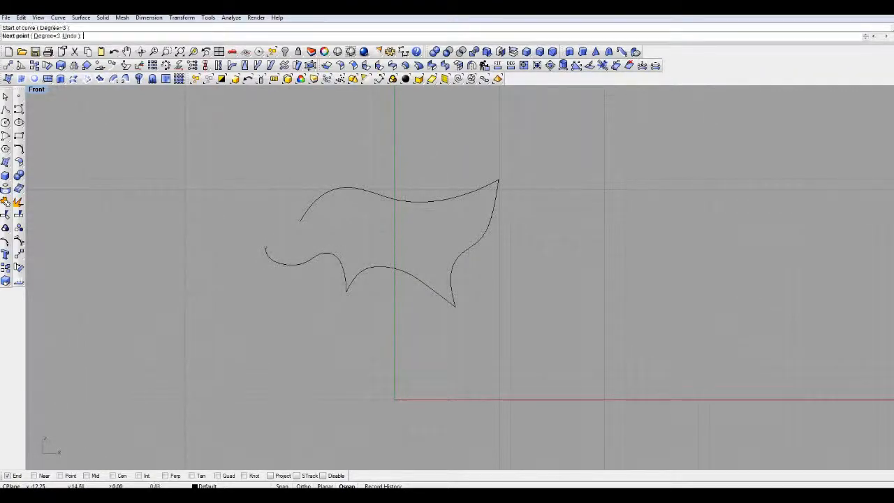
pyautogui.click(305, 246)
pyautogui.click(303, 239)
pyautogui.click(300, 222)
pyautogui.press('Return')
pyautogui.moveTo(301, 212); pyautogui.dragTo(416, 238, button='right')
pyautogui.scroll(2, 416, 238)
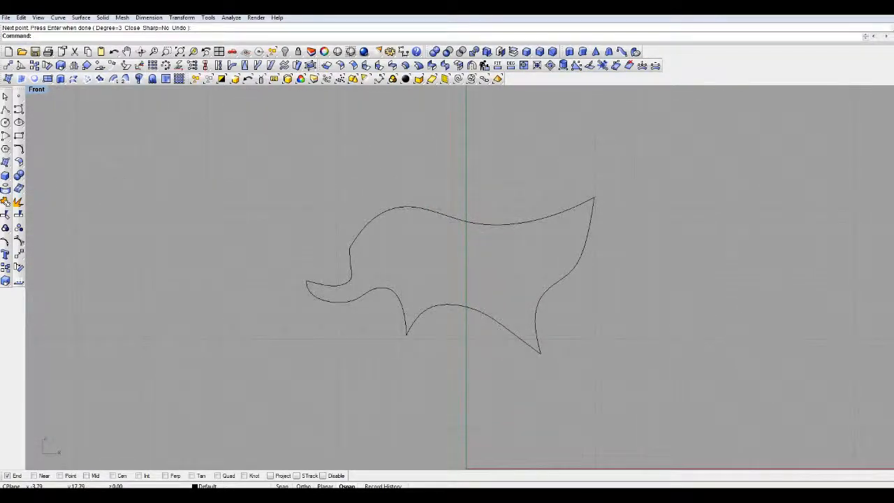
pyautogui.moveTo(436, 281)
pyautogui.mouseDown(button='right')
pyautogui.moveTo(475, 287)
pyautogui.moveTo(429, 293)
pyautogui.mouseUp(button='right')
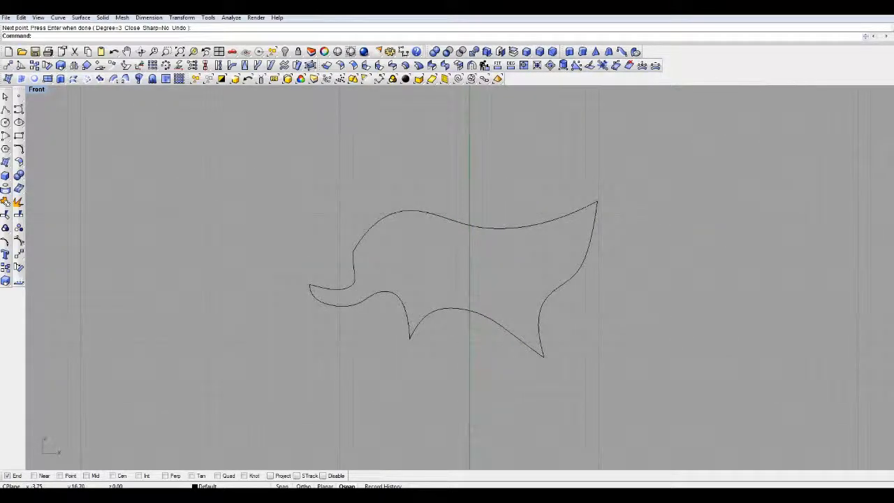
pyautogui.moveTo(379, 257)
pyautogui.mouseDown(button='right')
pyautogui.moveTo(401, 246)
pyautogui.moveTo(385, 250)
pyautogui.mouseUp(button='right')
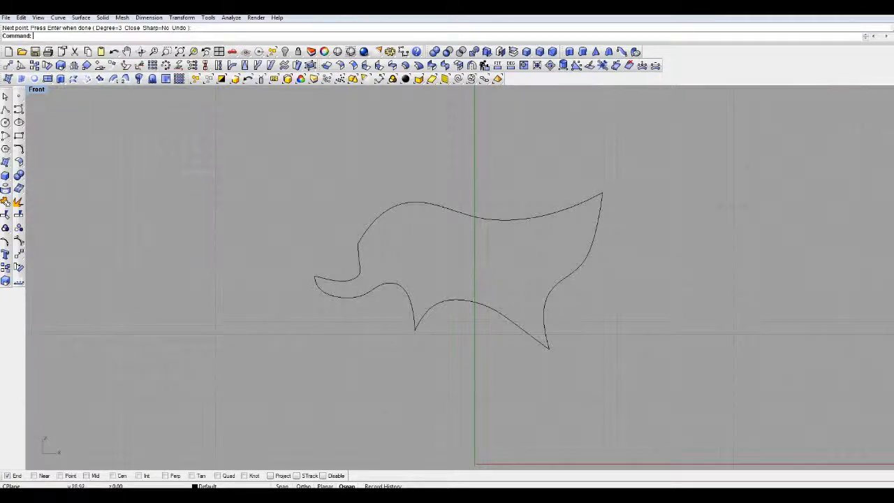
pyautogui.moveTo(477, 182); pyautogui.dragTo(371, 173, button='right')
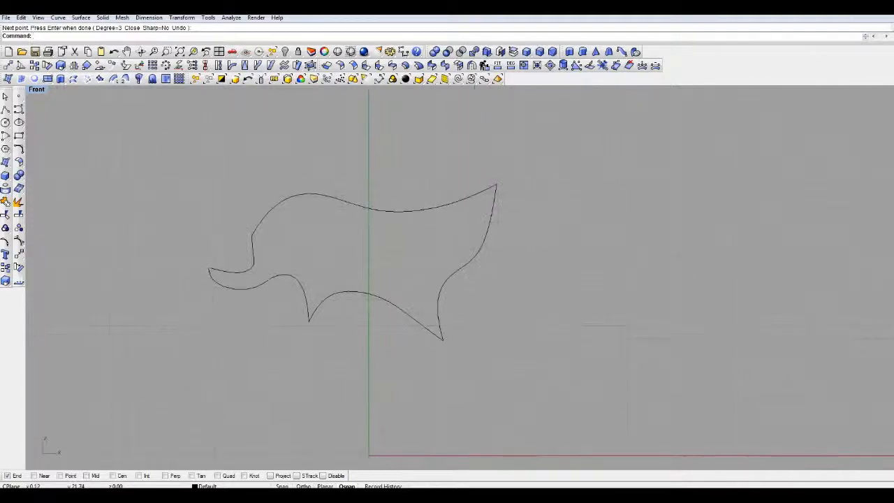
# - Draw a long wavy control point curve across the middle of the outline, extending past both its left and right sides
pyautogui.click(19, 110)
pyautogui.moveTo(209, 155); pyautogui.dragTo(232, 171, button='right')
pyautogui.scroll(4, 288, 194)
pyautogui.scroll(-2, 361, 241)
pyautogui.moveTo(361, 242); pyautogui.dragTo(355, 211, button='right')
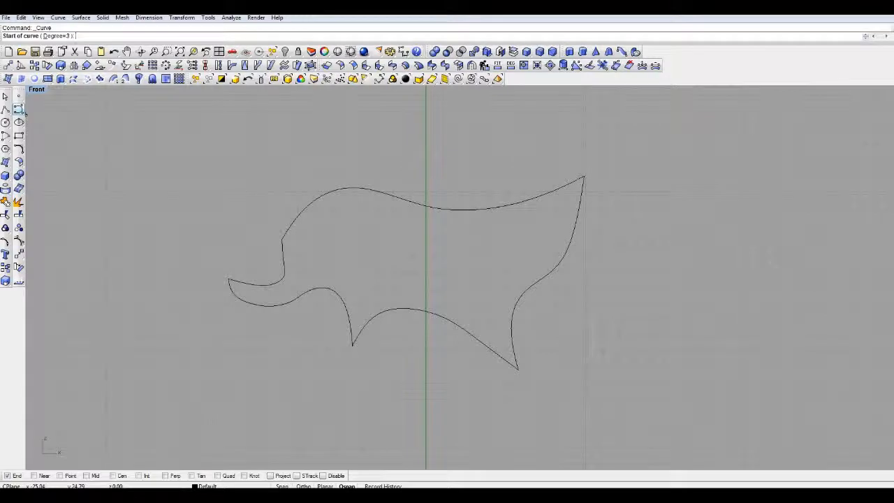
pyautogui.click(236, 221)
pyautogui.click(259, 203)
pyautogui.click(313, 223)
pyautogui.click(367, 261)
pyautogui.click(500, 250)
pyautogui.click(522, 234)
pyautogui.click(564, 243)
pyautogui.click(608, 285)
pyautogui.click(660, 310)
pyautogui.click(715, 285)
pyautogui.rightClick(725, 220)
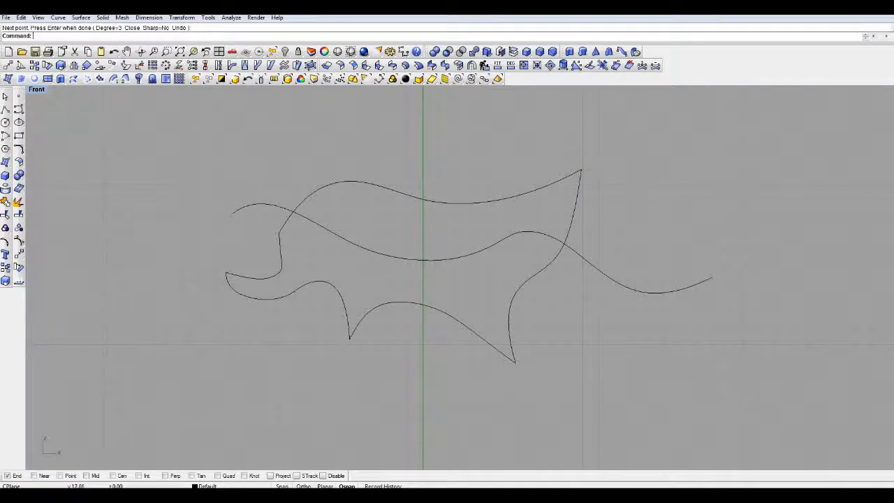
# - Copy the wavy crossing curve a short distance straight below the original
pyautogui.click(307, 217)
pyautogui.click(6, 268)
pyautogui.click(397, 284)
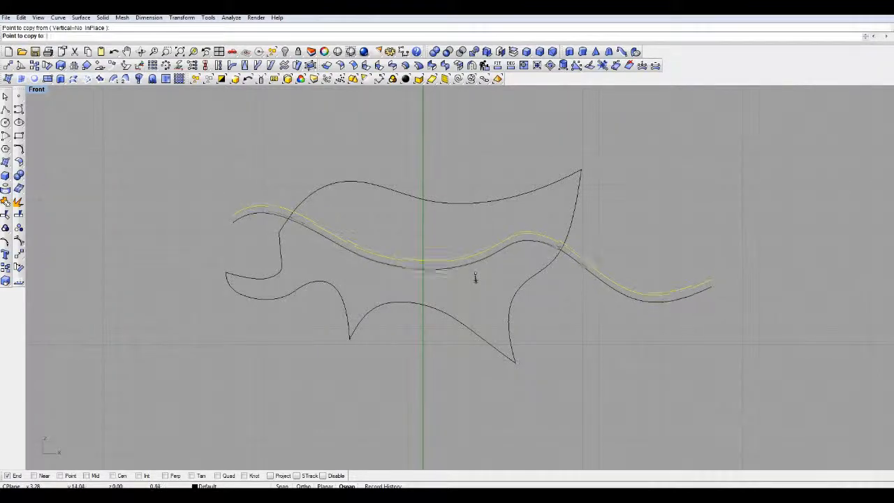
pyautogui.click(475, 280)
pyautogui.press('Return')
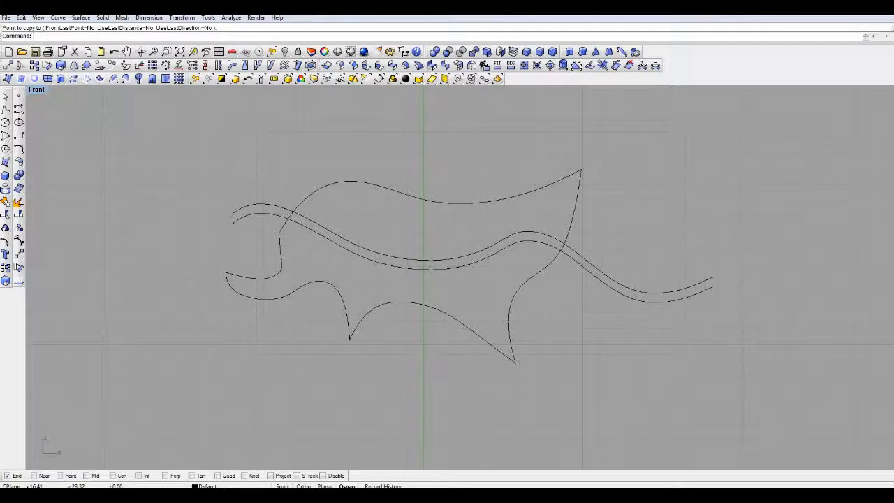
# - Using all curves as cutters, trim the outline segment between the two wavy curves on the left and both overhanging left ends
pyautogui.hotkey('ctrl', 'a')
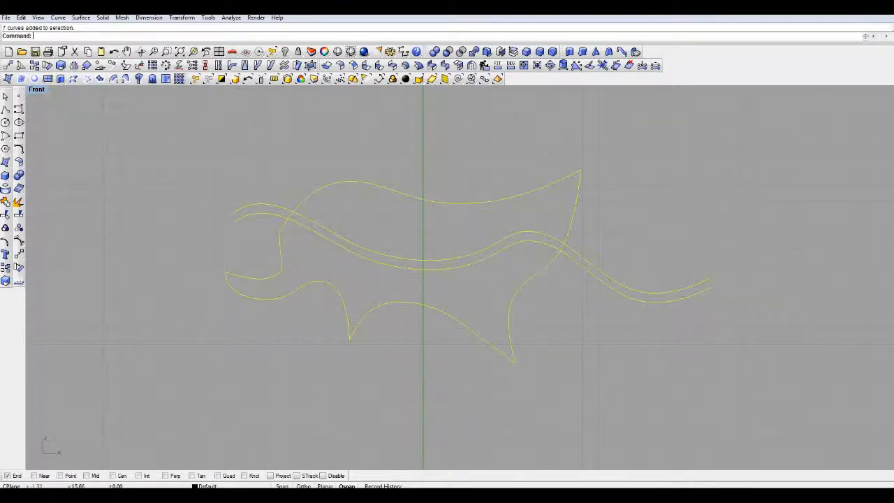
pyautogui.click(6, 215)
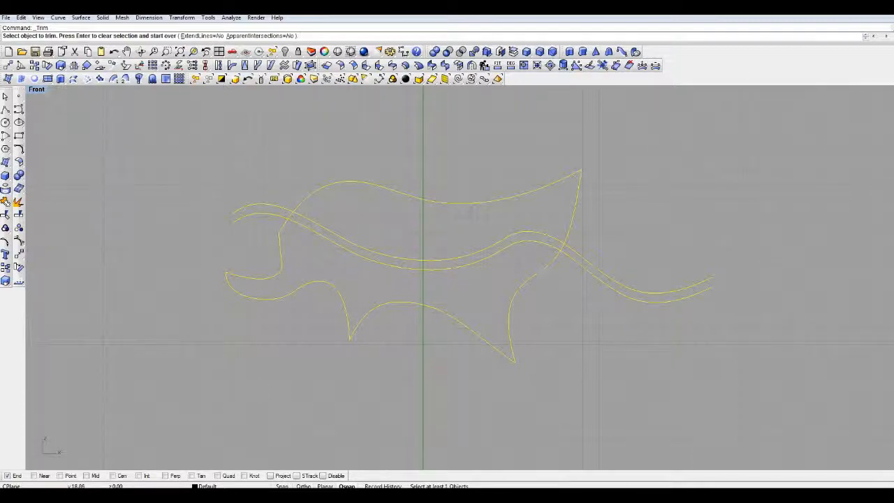
pyautogui.scroll(5, 273, 218)
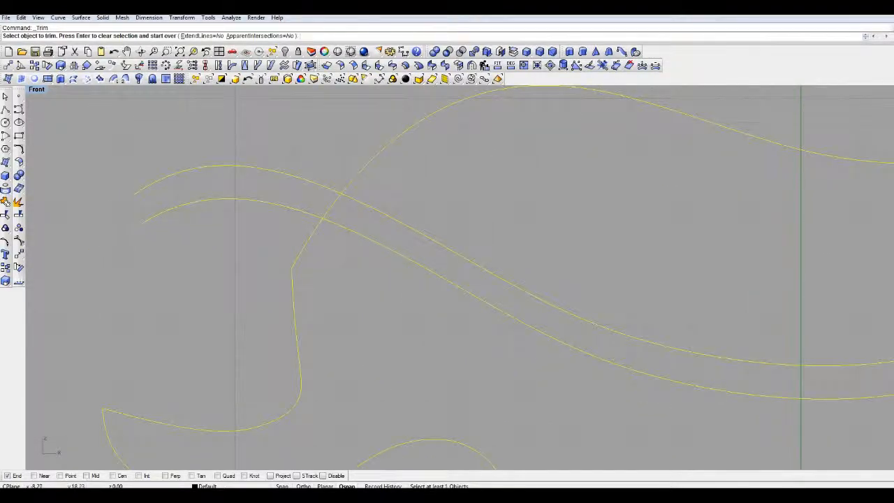
pyautogui.click(332, 206)
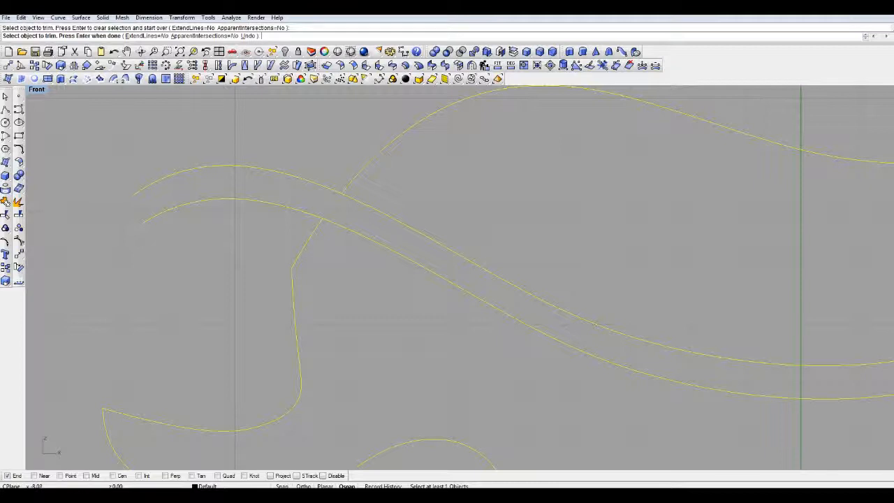
pyautogui.click(322, 185)
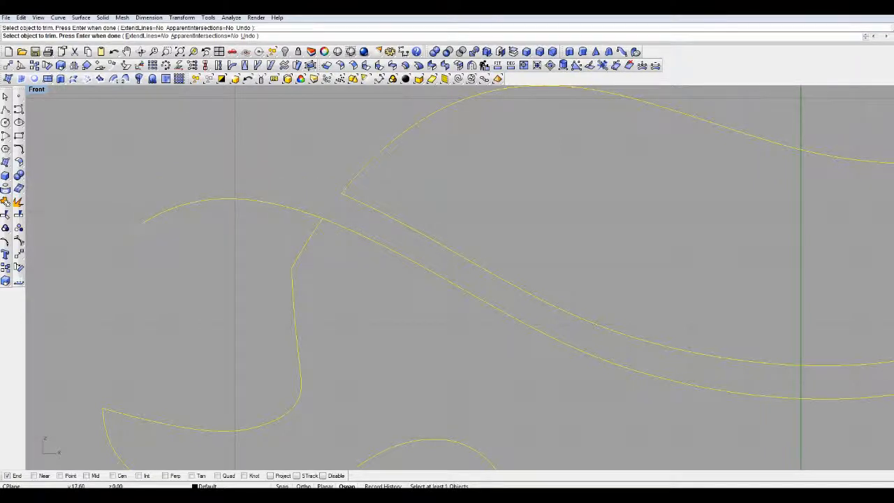
pyautogui.click(293, 208)
# - Trim the outline segment between the two wavy curves on the right and both overhanging right ends
pyautogui.scroll(-6, 391, 251)
pyautogui.moveTo(601, 293); pyautogui.dragTo(196, 252, button='right')
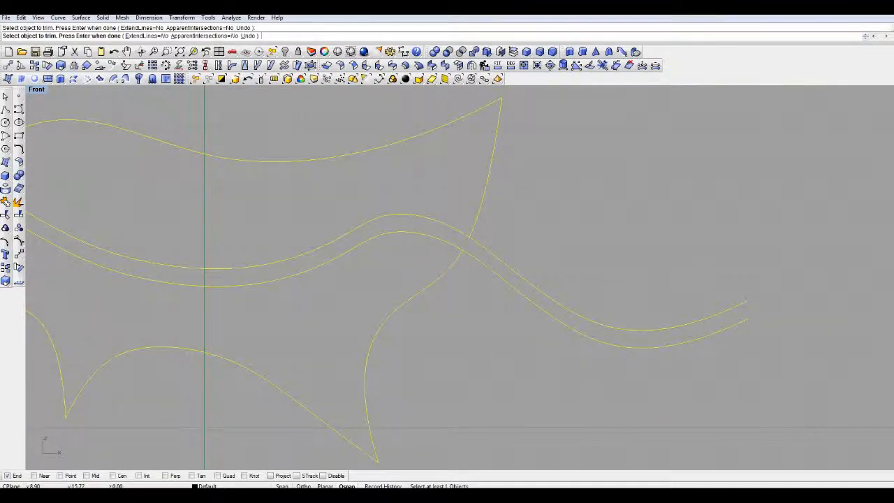
pyautogui.click(629, 328)
pyautogui.press('Return')
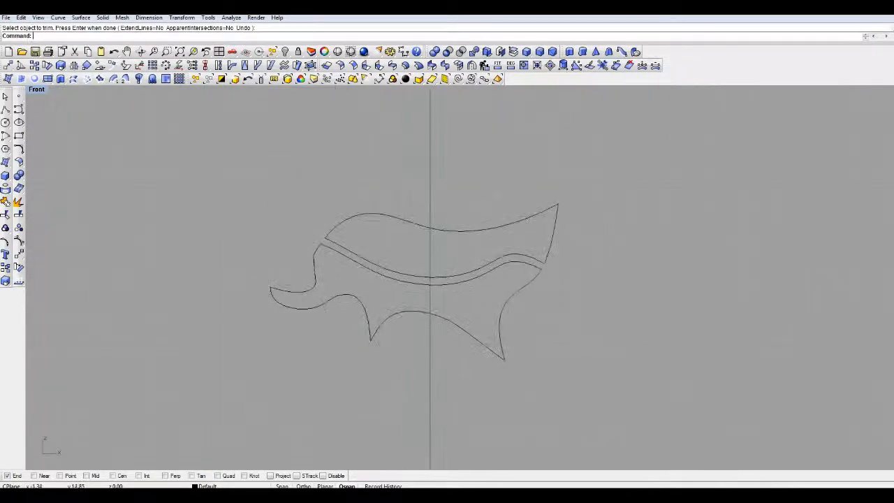
pyautogui.scroll(4, 381, 272)
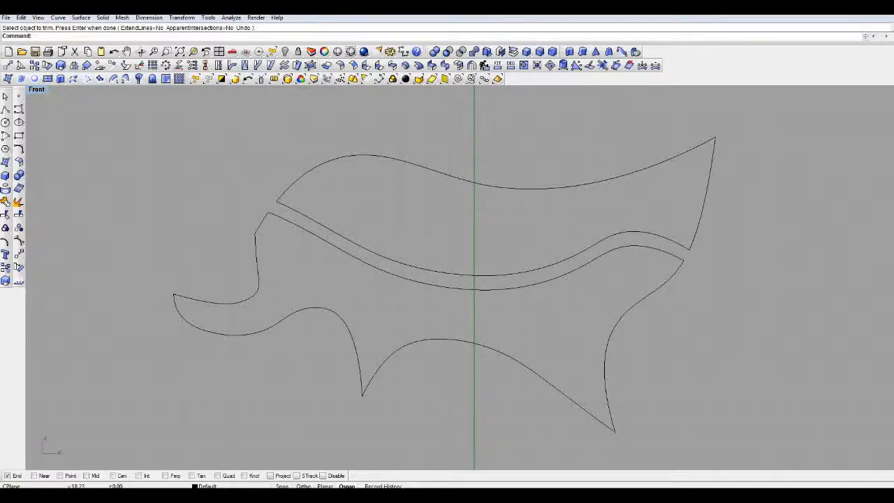
pyautogui.scroll(-4, 543, 246)
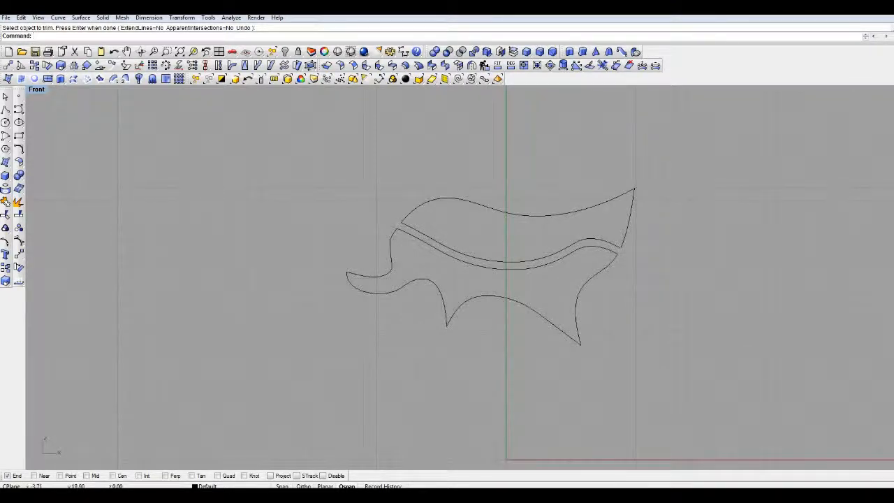
pyautogui.scroll(5, 539, 250)
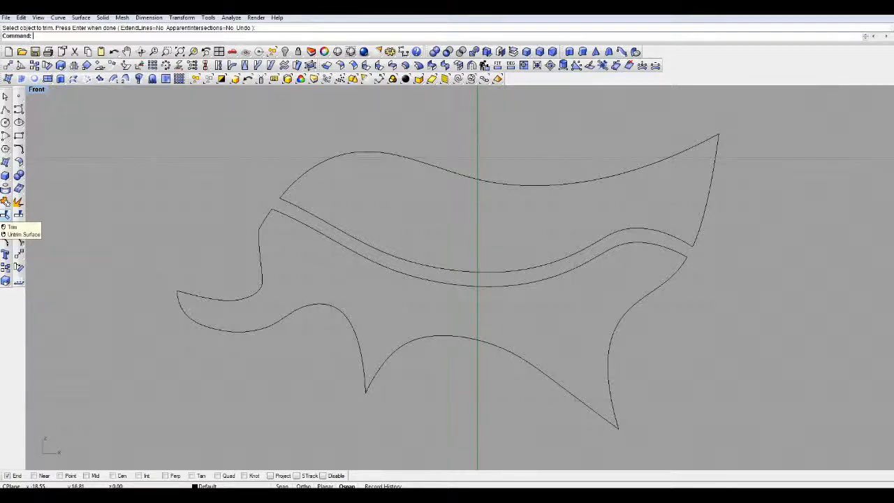
pyautogui.scroll(-4, 237, 144)
pyautogui.moveTo(237, 143); pyautogui.dragTo(149, 200, button='right')
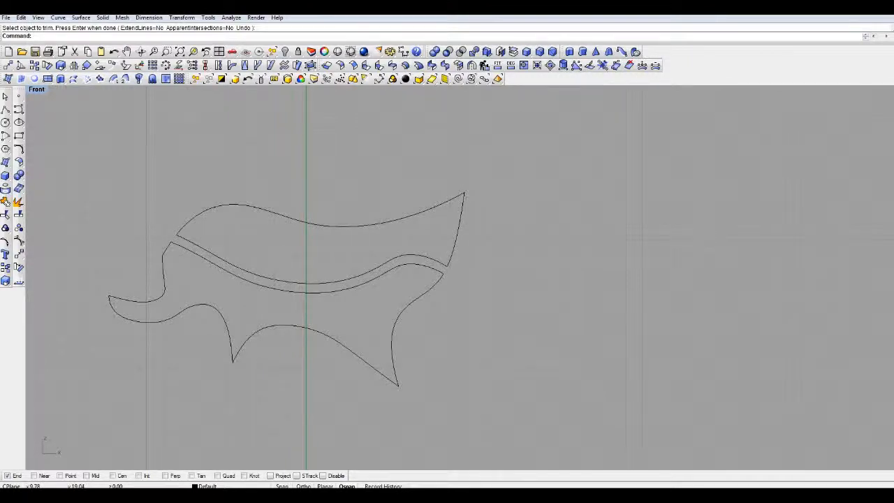
# - Draw a circle and move it so it overlaps the hump of the upper piece's top edge
pyautogui.click(6, 122)
pyautogui.moveTo(81, 130); pyautogui.dragTo(158, 155, button='right')
pyautogui.click(154, 137)
pyautogui.click(155, 181)
pyautogui.moveTo(154, 181); pyautogui.dragTo(230, 168)
pyautogui.moveTo(298, 207); pyautogui.dragTo(325, 249)
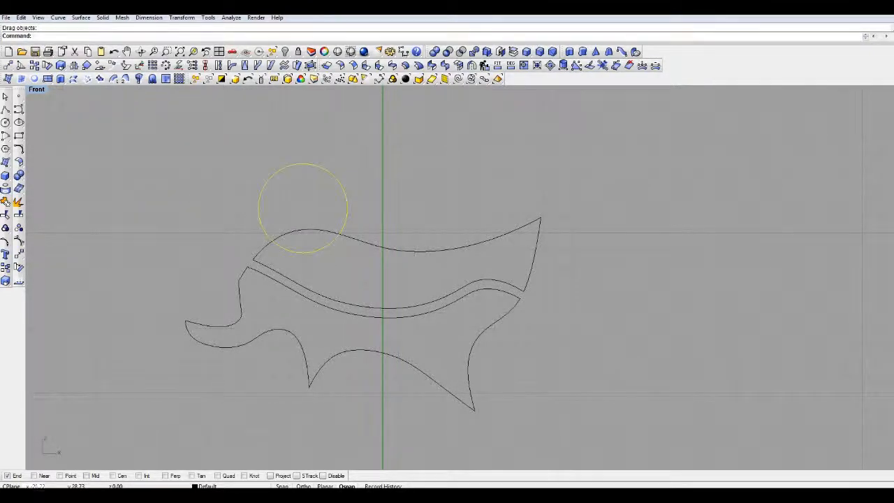
pyautogui.moveTo(312, 252)
pyautogui.mouseDown()
pyautogui.moveTo(322, 245)
pyautogui.moveTo(319, 256)
pyautogui.mouseUp()
# - Copy the circle to the right so the duplicate overlaps the dip of the top edge
pyautogui.click(5, 268)
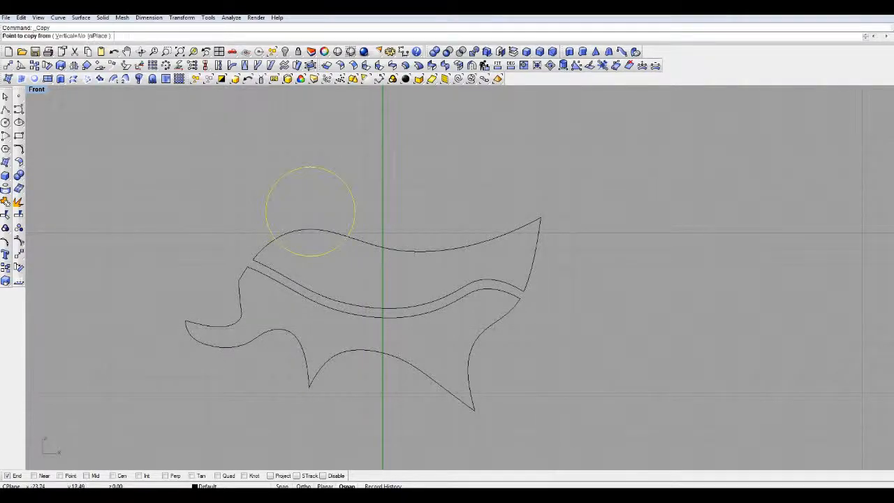
pyautogui.click(381, 225)
pyautogui.click(496, 235)
pyautogui.press('Return')
# - Trim away the part of the top edge that lies inside the left circle
pyautogui.moveTo(452, 133); pyautogui.dragTo(227, 353)
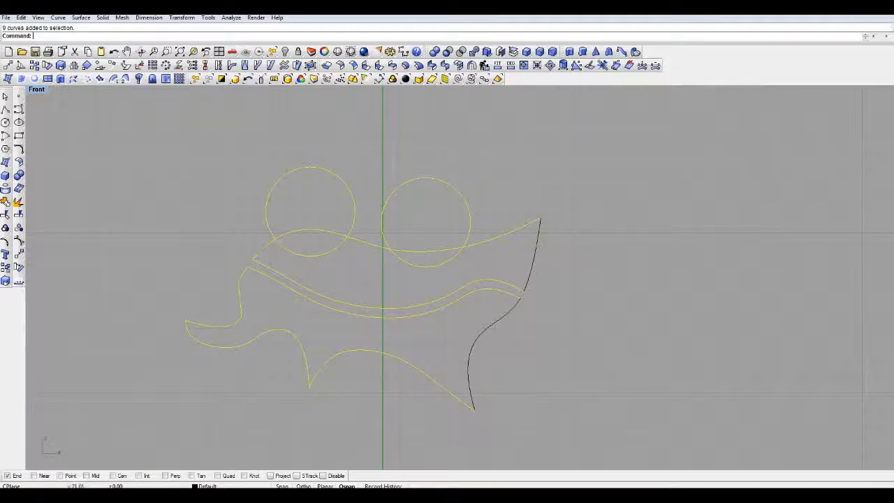
pyautogui.click(4, 202)
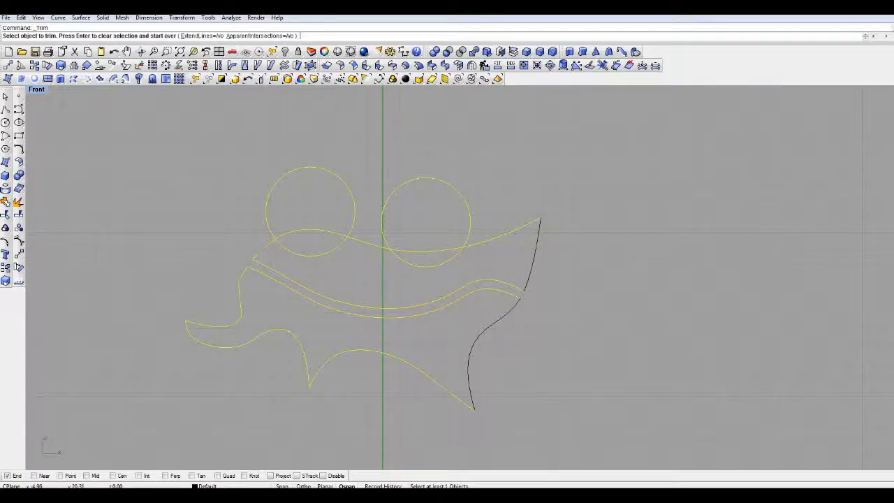
pyautogui.click(303, 229)
pyautogui.press('Return')
# - Trim off both circles' portions above the top edge and the edge segment inside the right circle, leaving two concave scallops
pyautogui.click(354, 217)
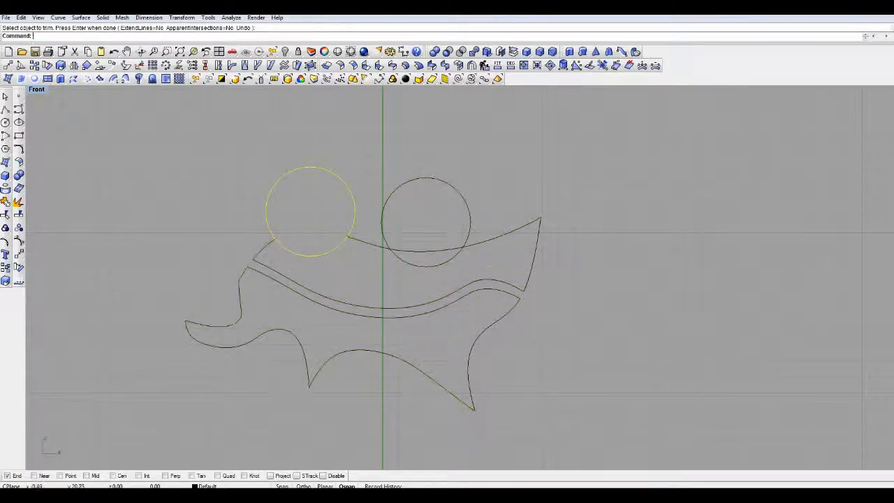
pyautogui.click(566, 167)
pyautogui.moveTo(567, 168); pyautogui.dragTo(227, 306)
pyautogui.press('Return')
pyautogui.click(346, 186)
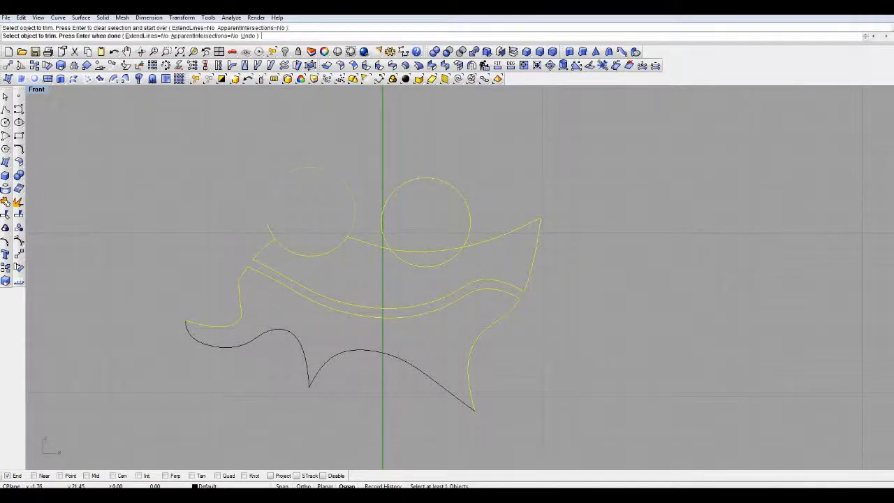
pyautogui.click(383, 211)
pyautogui.click(423, 252)
pyautogui.press('Return')
# - Examine the separate curve segments of the upper piece's outline by selecting them one at a time
pyautogui.moveTo(173, 285); pyautogui.dragTo(257, 240, button='right')
pyautogui.scroll(-5, 283, 224)
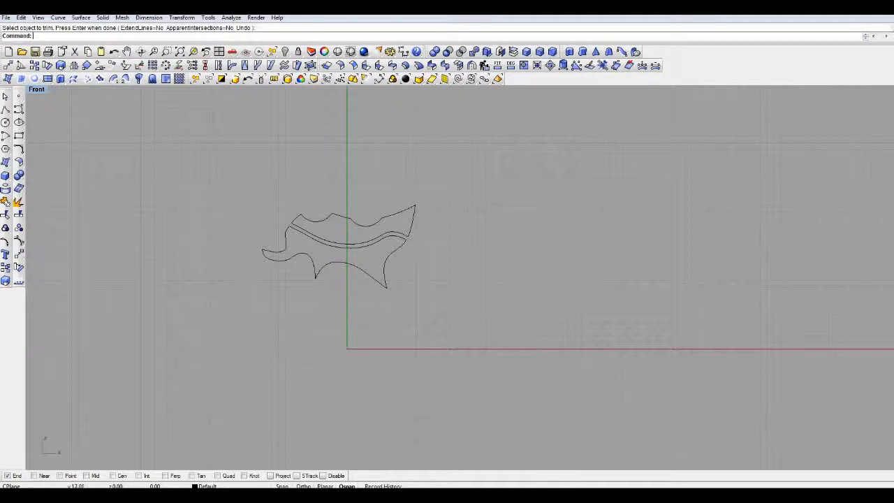
pyautogui.hotkey('ctrl', 'a')
pyautogui.press('Escape')
pyautogui.scroll(8, 366, 192)
pyautogui.click(269, 258)
pyautogui.click(307, 248)
pyautogui.click(346, 267)
pyautogui.click(439, 242)
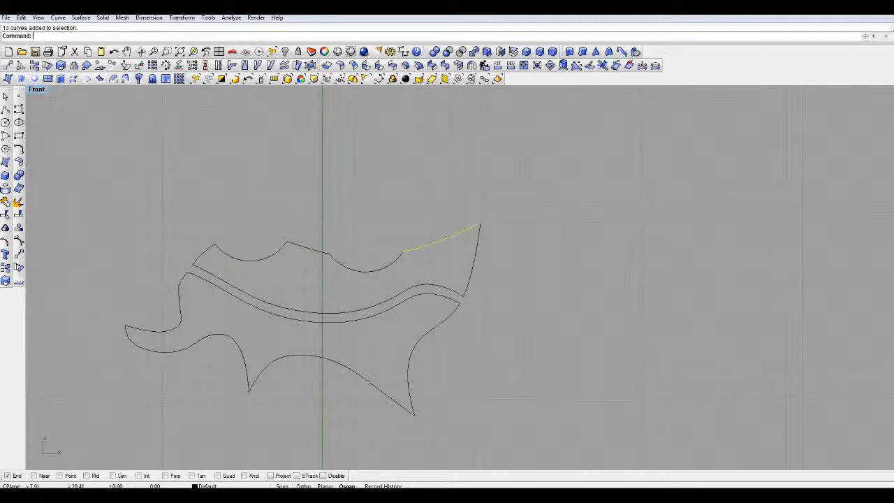
pyautogui.click(475, 260)
# - Move the right scallop arc leftward out of the outline and undo the move
pyautogui.click(367, 272)
pyautogui.moveTo(367, 271); pyautogui.dragTo(342, 271)
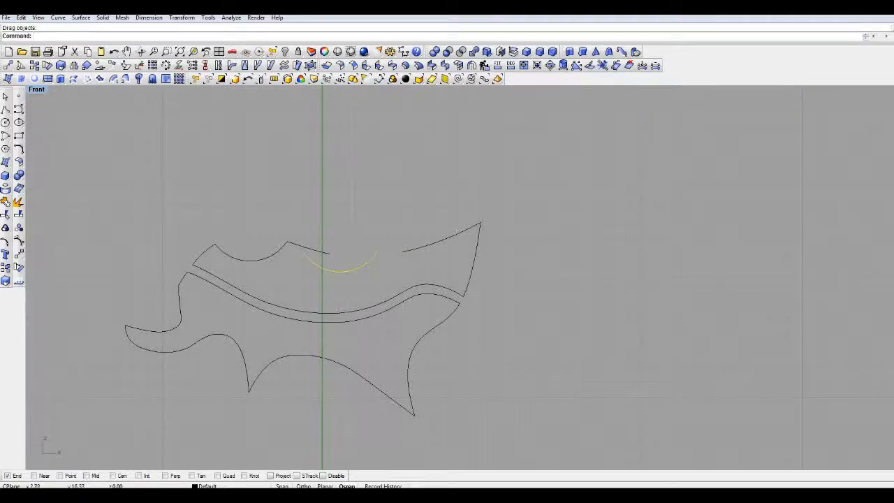
pyautogui.hotkey('ctrl', 'z')
# - Create planar surfaces from all the outline curves of the upper and lower pieces
pyautogui.moveTo(521, 164); pyautogui.dragTo(84, 427)
pyautogui.moveTo(335, 231); pyautogui.dragTo(447, 195, button='right')
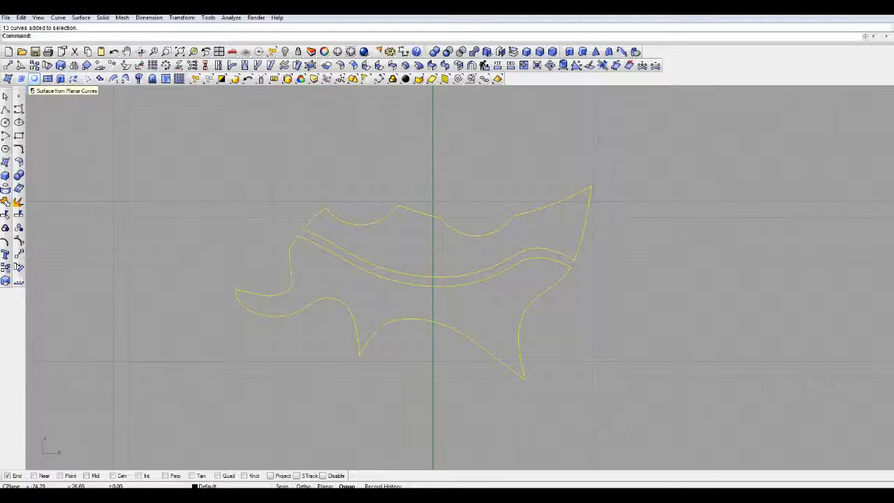
pyautogui.click(34, 79)
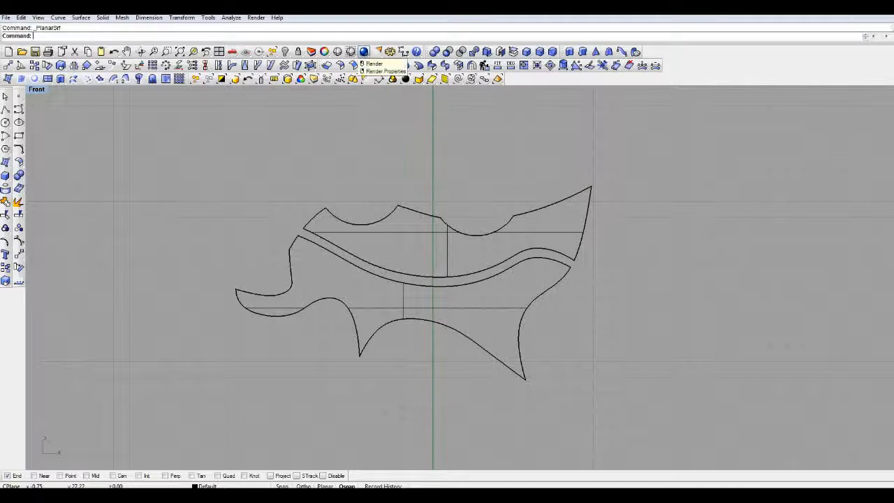
# - Render the planar surfaces in the Front view, close the render window and undo the surface creation
pyautogui.click(364, 52)
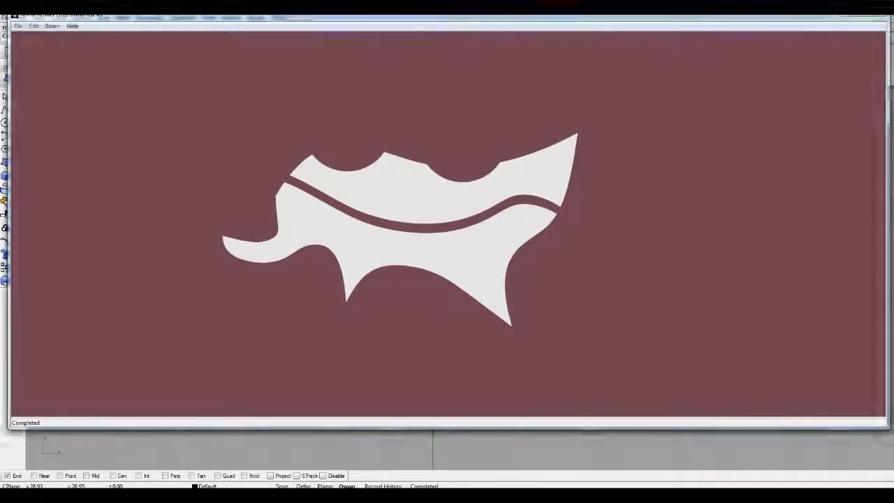
pyautogui.moveTo(447, 17); pyautogui.dragTo(440, 56)
pyautogui.click(876, 49)
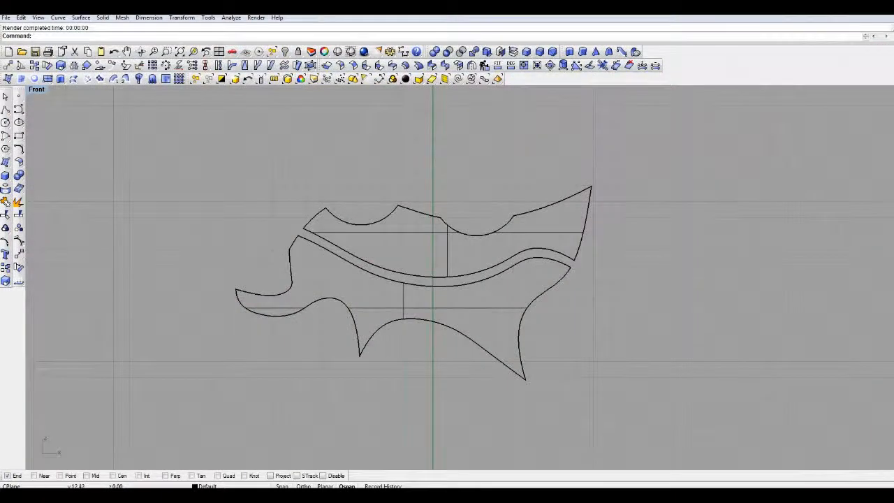
pyautogui.hotkey('ctrl', 'z')
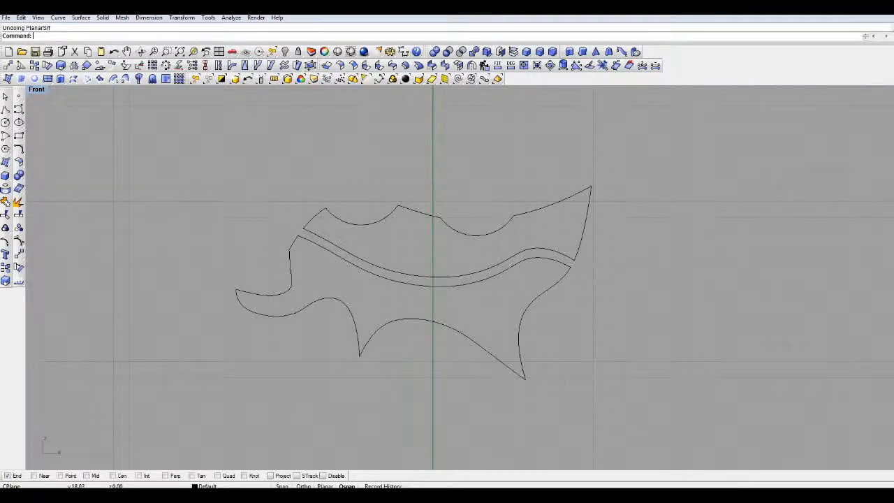
pyautogui.click(311, 220)
pyautogui.click(320, 237)
pyautogui.click(349, 224)
pyautogui.click(409, 209)
pyautogui.press('Escape')
# - Join the seven curve segments of the upper piece's outline into one closed curve
pyautogui.moveTo(524, 201); pyautogui.dragTo(523, 202)
pyautogui.keyDown('shift'); pyautogui.click(522, 251); pyautogui.keyUp('shift')
pyautogui.keyDown('shift'); pyautogui.click(490, 234); pyautogui.keyUp('shift')
pyautogui.keyDown('shift'); pyautogui.click(426, 214); pyautogui.keyUp('shift')
pyautogui.keyDown('shift'); pyautogui.click(382, 220); pyautogui.keyUp('shift')
pyautogui.keyDown('shift'); pyautogui.click(311, 218); pyautogui.keyUp('shift')
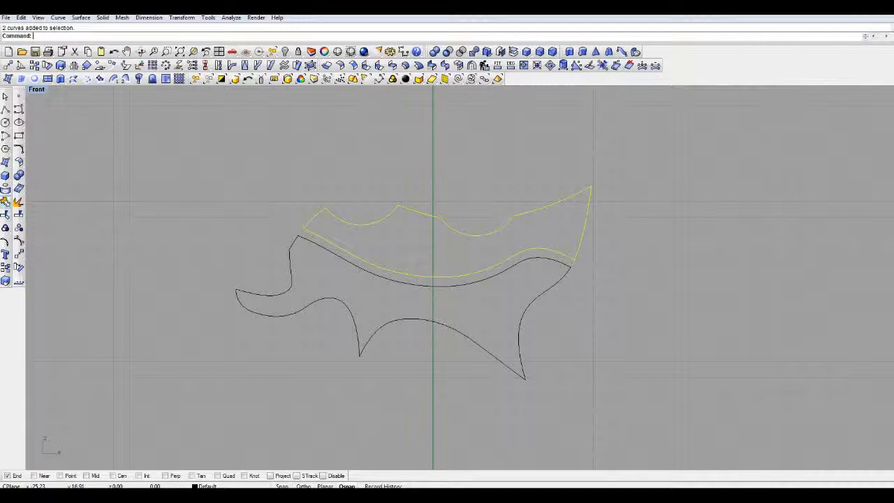
pyautogui.click(5, 202)
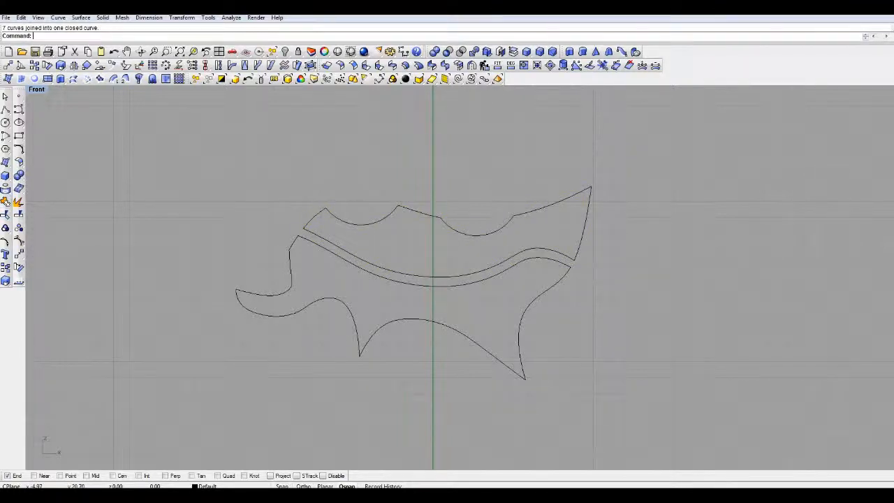
# - Move the joined upper outline slightly upward and undo the move
pyautogui.click(369, 225)
pyautogui.moveTo(369, 224)
pyautogui.mouseDown()
pyautogui.moveTo(371, 188)
pyautogui.moveTo(370, 218)
pyautogui.mouseUp()
pyautogui.hotkey('ctrl', 'z')
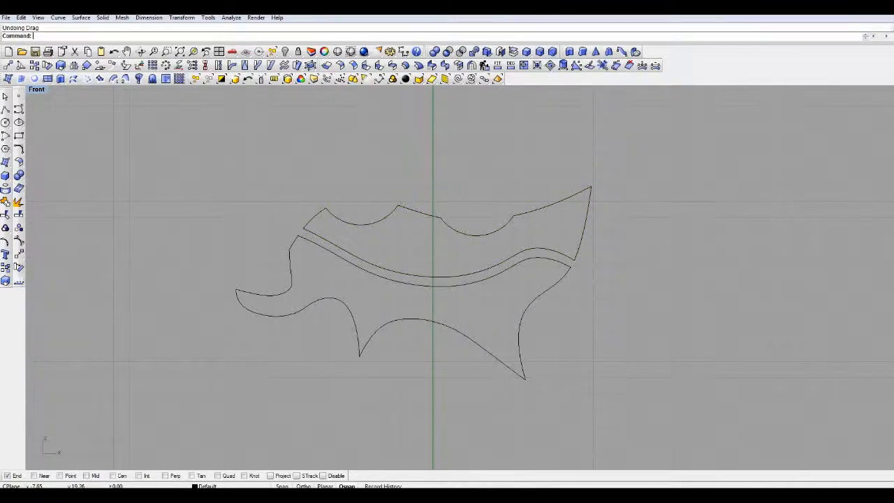
# - Examine the separate curve segments of the lower piece's outline by selecting them one at a time
pyautogui.click(336, 255)
pyautogui.click(294, 242)
pyautogui.click(291, 271)
pyautogui.click(297, 312)
pyautogui.click(391, 301)
pyautogui.click(419, 286)
pyautogui.click(437, 323)
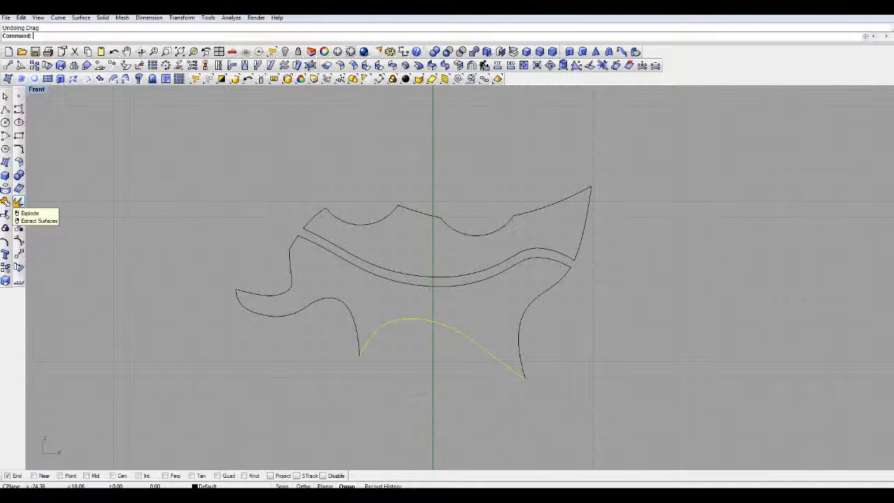
# - Explode the upper piece's closed outline into separate segments and check that the right scallop arc selects on its own
pyautogui.click(374, 223)
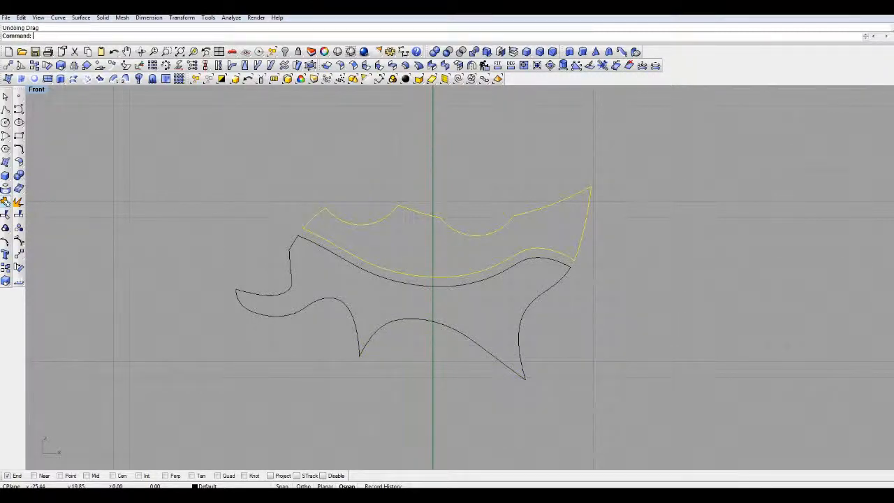
pyautogui.click(18, 202)
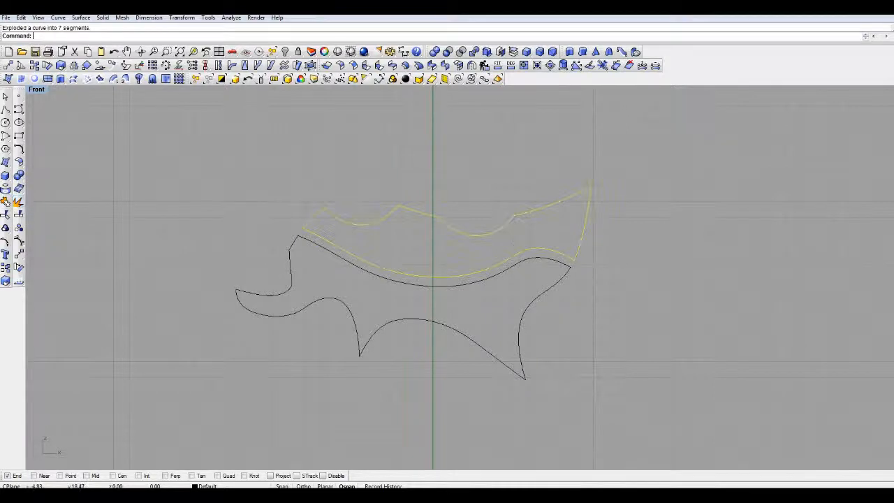
pyautogui.click(475, 235)
pyautogui.press('Escape')
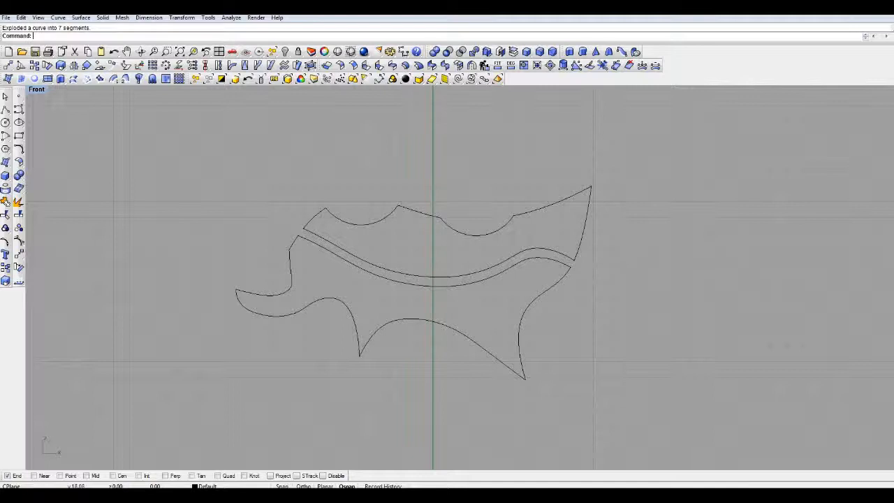
pyautogui.click(493, 233)
pyautogui.press('Escape')
pyautogui.moveTo(356, 279)
pyautogui.mouseDown(button='right')
pyautogui.moveTo(402, 265)
pyautogui.moveTo(455, 184)
pyautogui.moveTo(444, 182)
pyautogui.mouseUp(button='right')
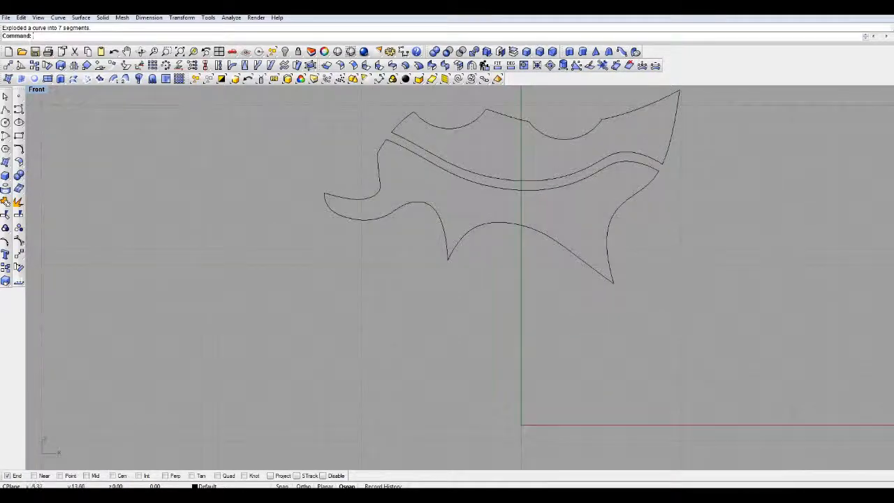
pyautogui.scroll(-4, 390, 215)
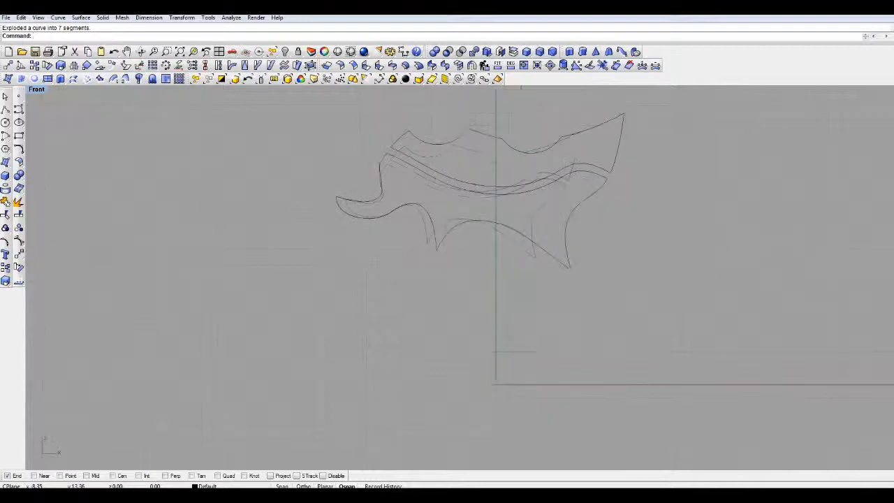
pyautogui.moveTo(391, 204); pyautogui.dragTo(333, 248, button='right')
pyautogui.scroll(3, 390, 236)
pyautogui.scroll(-3, 390, 237)
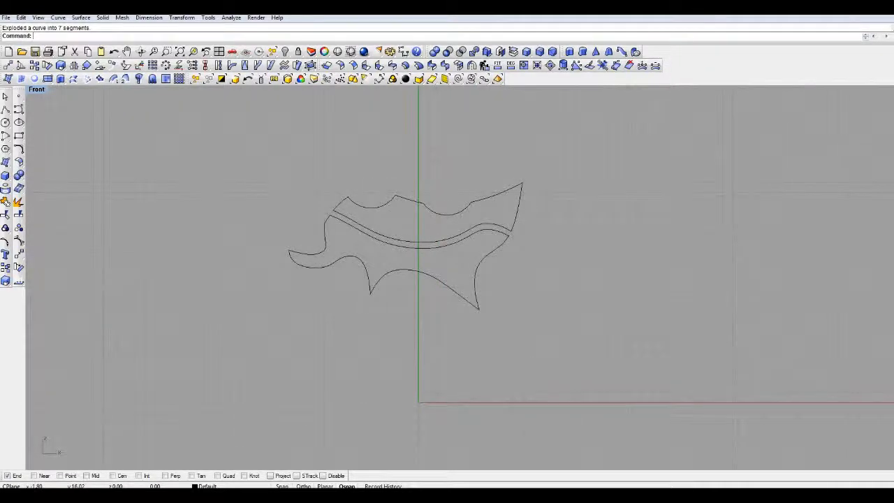
pyautogui.moveTo(401, 230); pyautogui.dragTo(424, 216, button='right')
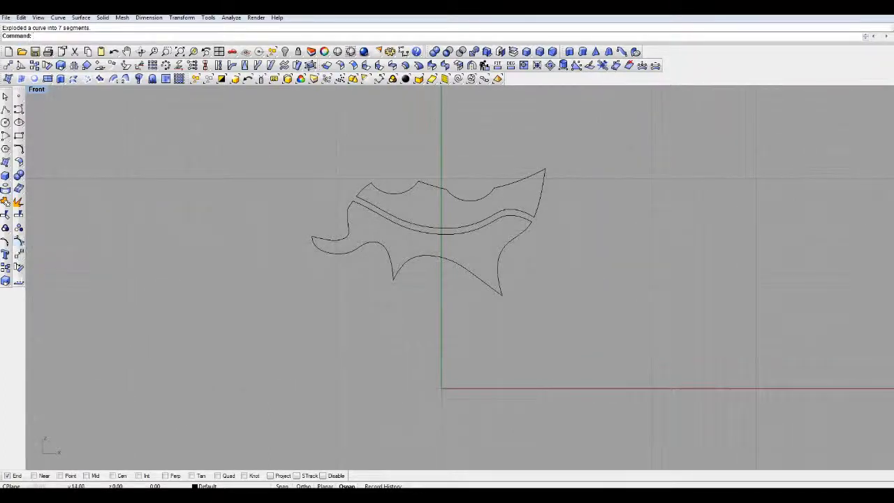
# - Draw a circle centred on the vertical axis in the empty area above the outline
pyautogui.moveTo(354, 241); pyautogui.dragTo(281, 344, button='right')
pyautogui.moveTo(340, 270); pyautogui.dragTo(355, 460, button='right')
pyautogui.click(6, 123)
pyautogui.click(383, 229)
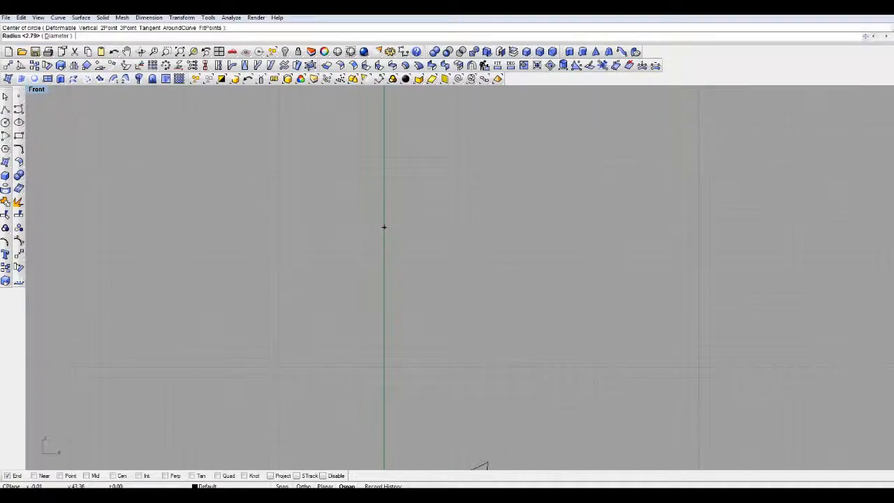
pyautogui.click(394, 315)
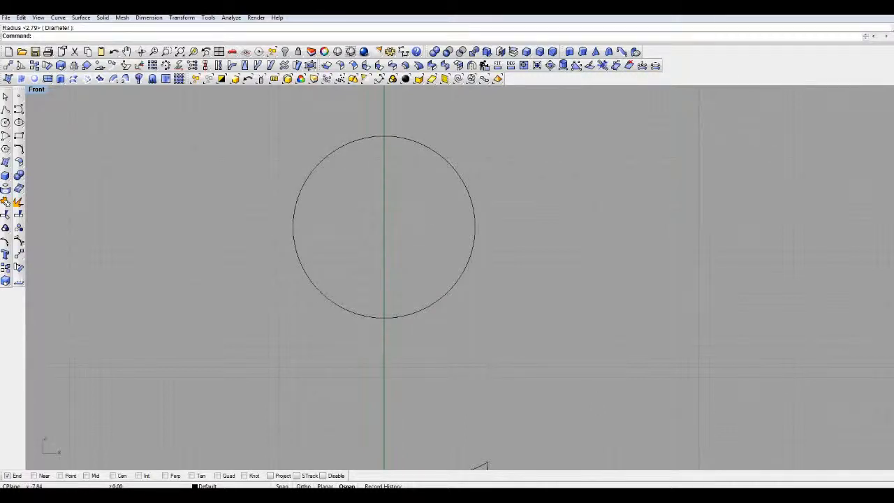
# - Turn on the circle's control points and pull the upper-right corner point inward to make that side concave
pyautogui.click(416, 313)
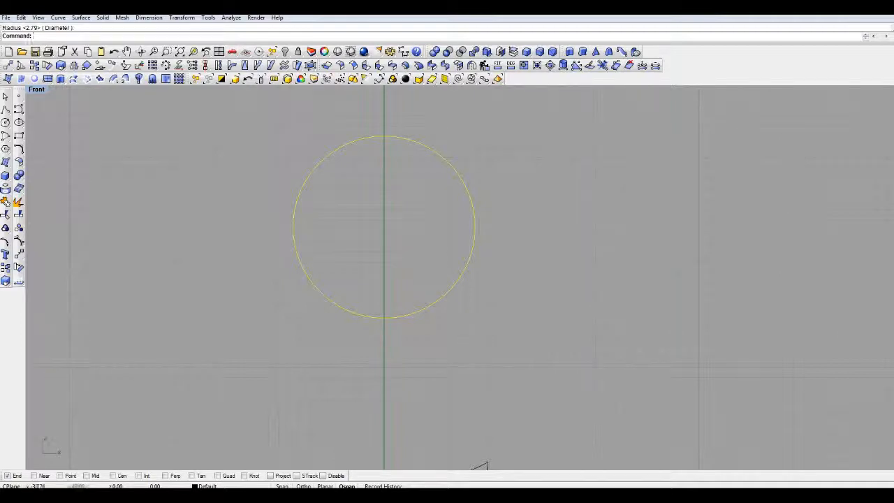
pyautogui.click(18, 241)
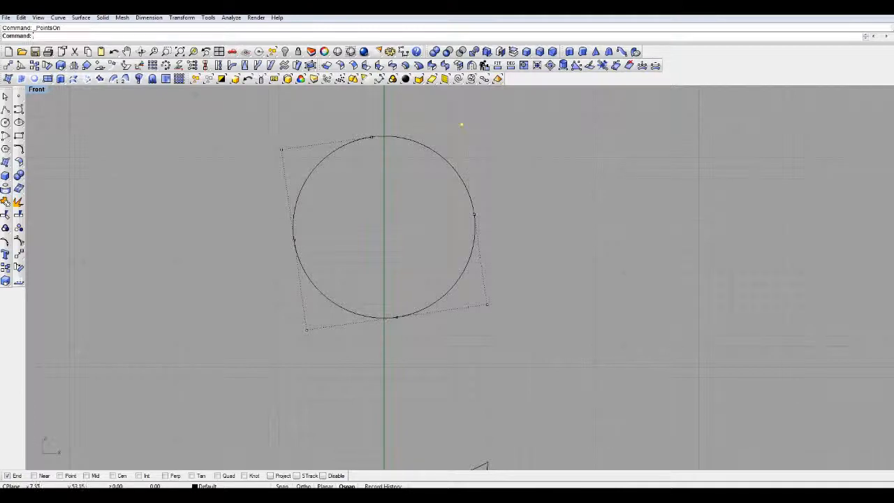
pyautogui.moveTo(462, 125); pyautogui.dragTo(253, 281)
pyautogui.moveTo(309, 254); pyautogui.dragTo(364, 249)
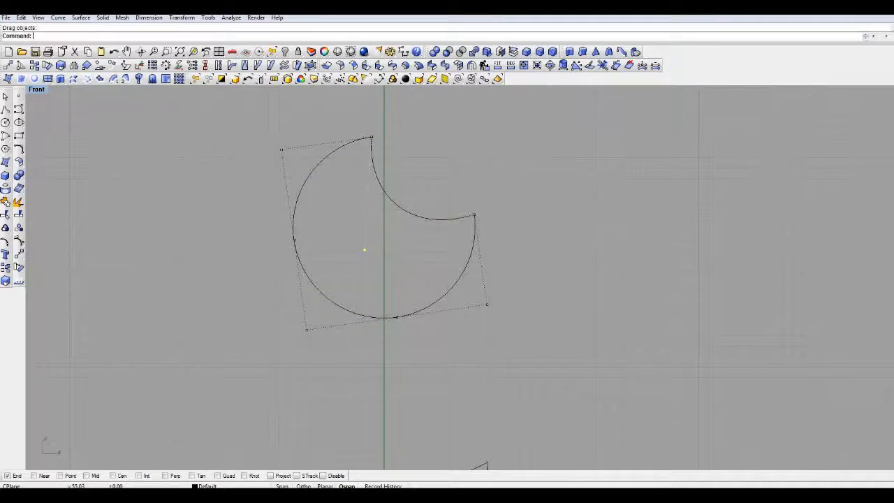
pyautogui.moveTo(364, 249); pyautogui.dragTo(303, 283)
# - Pull the circle's lower-right and upper-left corner control points inward and stretch its left point up and outward into a sharp tip
pyautogui.moveTo(487, 304); pyautogui.dragTo(327, 257)
pyautogui.moveTo(474, 254); pyautogui.dragTo(222, 100)
pyautogui.moveTo(282, 149); pyautogui.dragTo(303, 189)
pyautogui.moveTo(305, 204); pyautogui.dragTo(421, 185, button='right')
pyautogui.scroll(-4, 424, 194)
pyautogui.scroll(3, 420, 179)
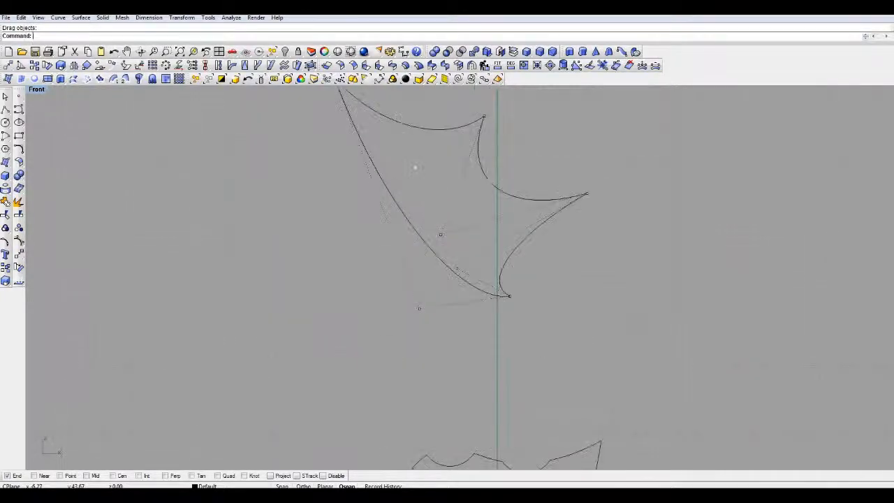
pyautogui.moveTo(421, 179); pyautogui.dragTo(443, 206, button='right')
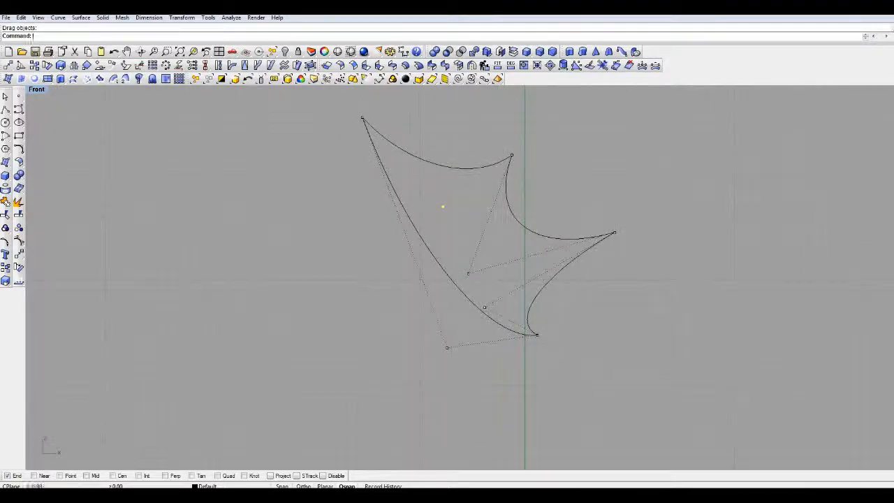
# - Turn off the control points and delete the reshaped circle
pyautogui.press('Escape')
pyautogui.press('Escape')
pyautogui.click(457, 169)
pyautogui.press('Escape')
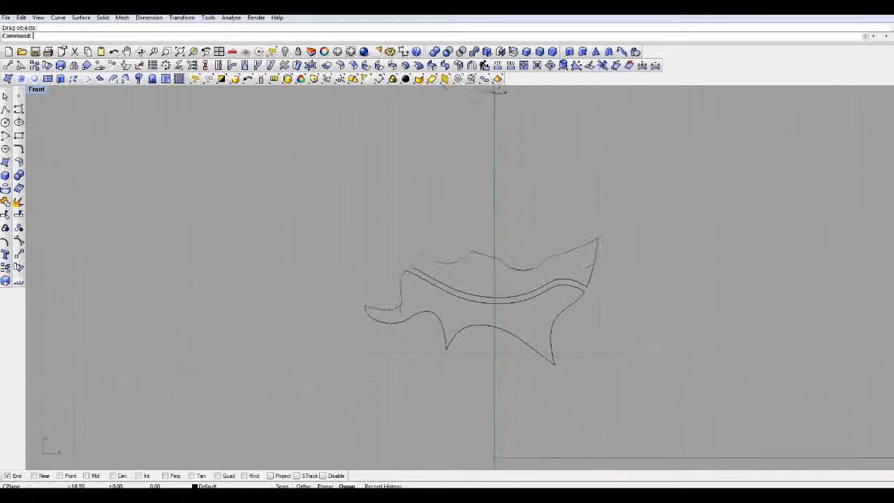
# - Turn on the control points of all outline curves in both pieces
pyautogui.scroll(4, 471, 315)
pyautogui.moveTo(471, 314); pyautogui.dragTo(479, 289, button='right')
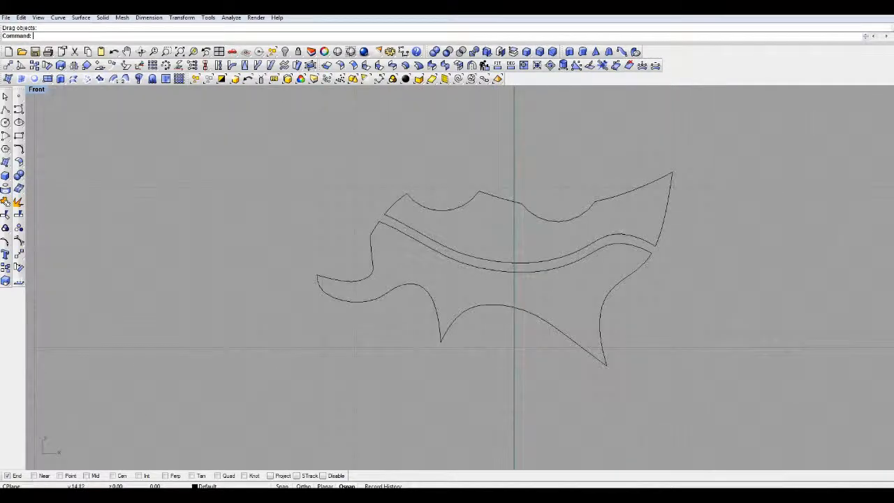
pyautogui.hotkey('ctrl', 'a')
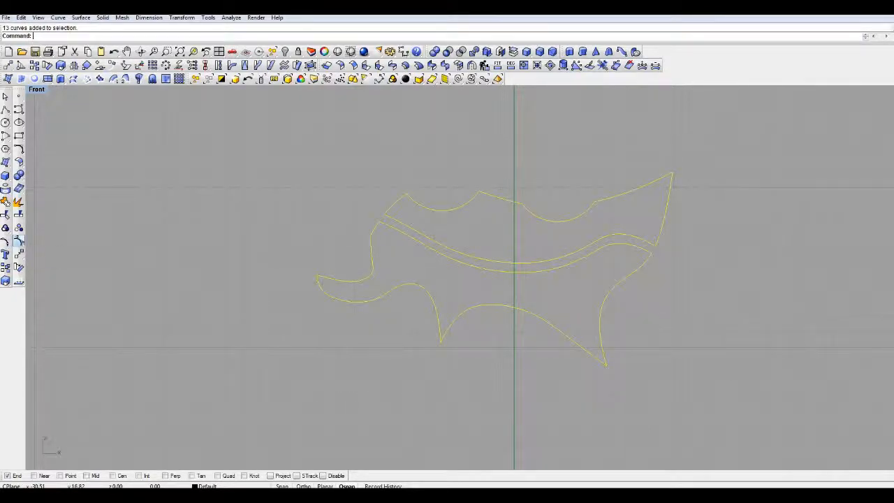
pyautogui.click(19, 241)
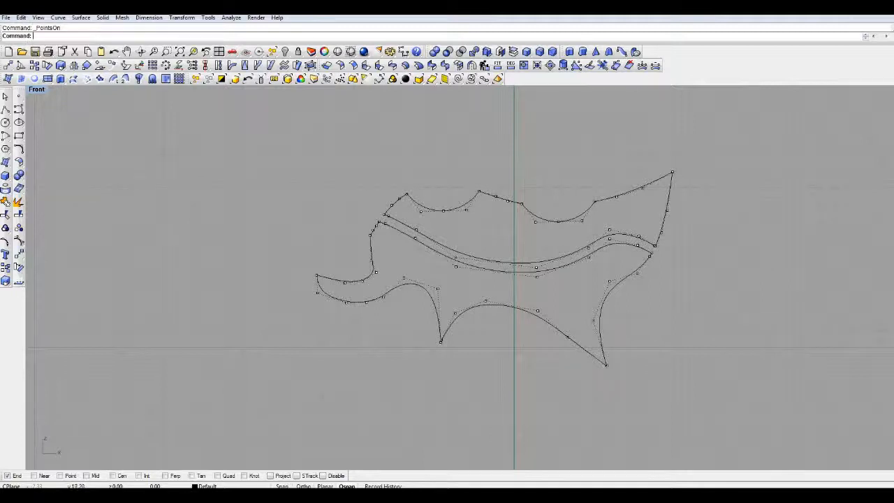
# - Pull the middle control point of the right scallop, and that of the left scallop, upward to form two tall pointed spikes
pyautogui.click(557, 222)
pyautogui.moveTo(557, 221); pyautogui.dragTo(557, 127)
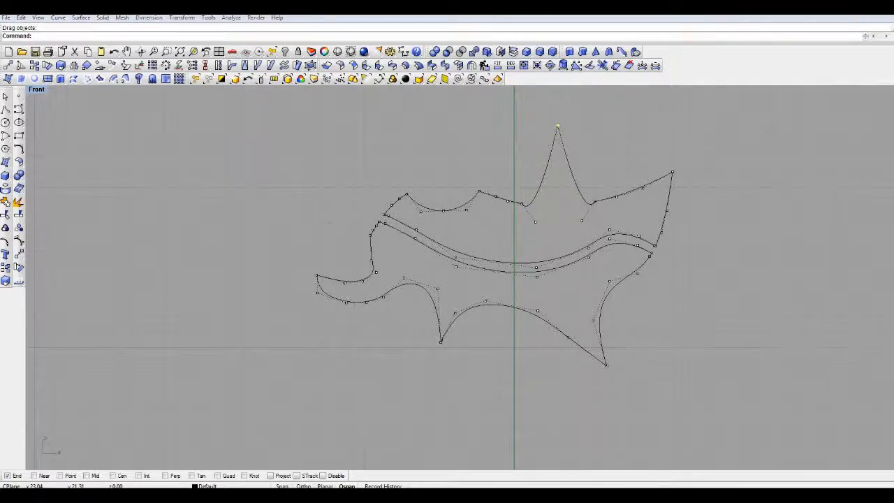
pyautogui.moveTo(557, 127); pyautogui.dragTo(409, 160, button='right')
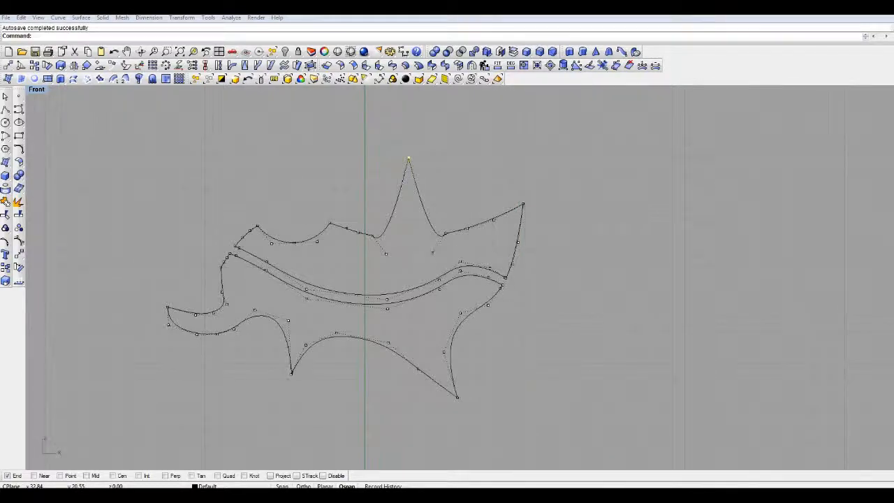
pyautogui.moveTo(409, 159); pyautogui.dragTo(499, 162, button='right')
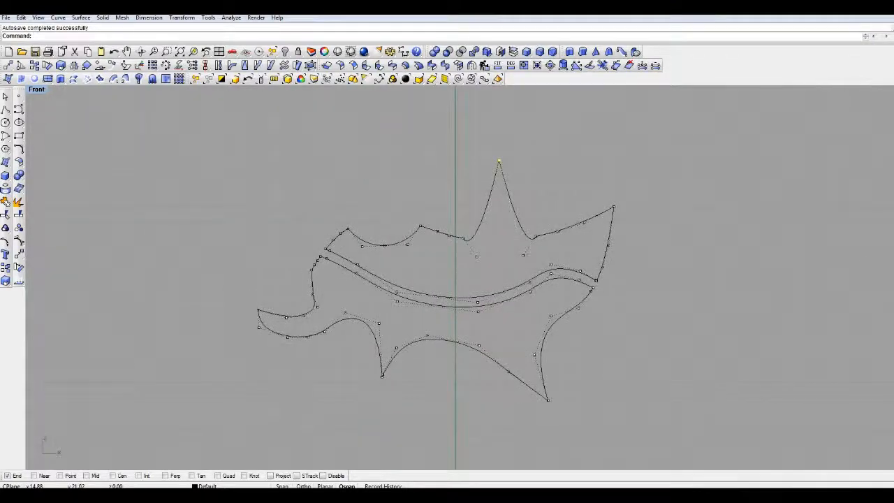
pyautogui.moveTo(499, 162); pyautogui.dragTo(549, 164, button='right')
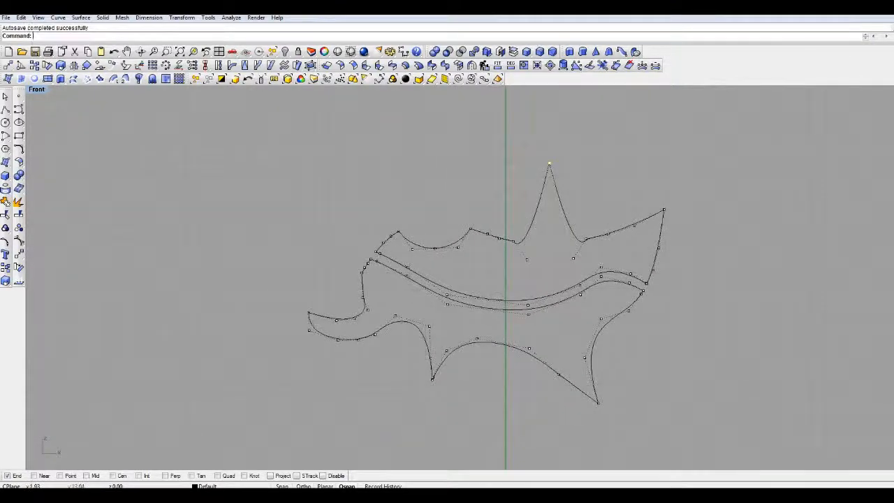
pyautogui.click(434, 248)
pyautogui.moveTo(434, 247); pyautogui.dragTo(414, 159)
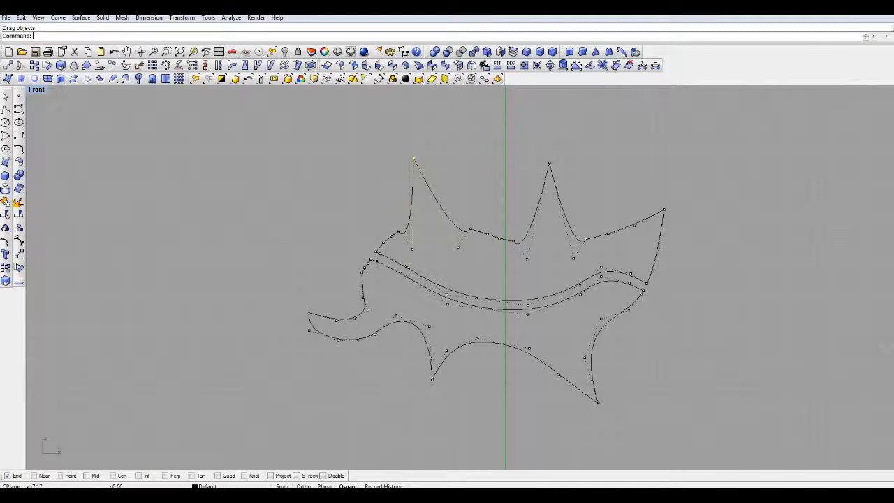
# - Pull the two bottom control points of the lower piece's left tail downward to deepen the tail
pyautogui.moveTo(337, 351); pyautogui.dragTo(340, 369)
pyautogui.click(395, 372)
pyautogui.moveTo(395, 372); pyautogui.dragTo(345, 372, button='right')
# - Pull the upper control point of the lower piece's concave right edge inward, up to the dividing curve, to sharpen the bend
pyautogui.click(553, 320)
pyautogui.moveTo(555, 321); pyautogui.dragTo(636, 365)
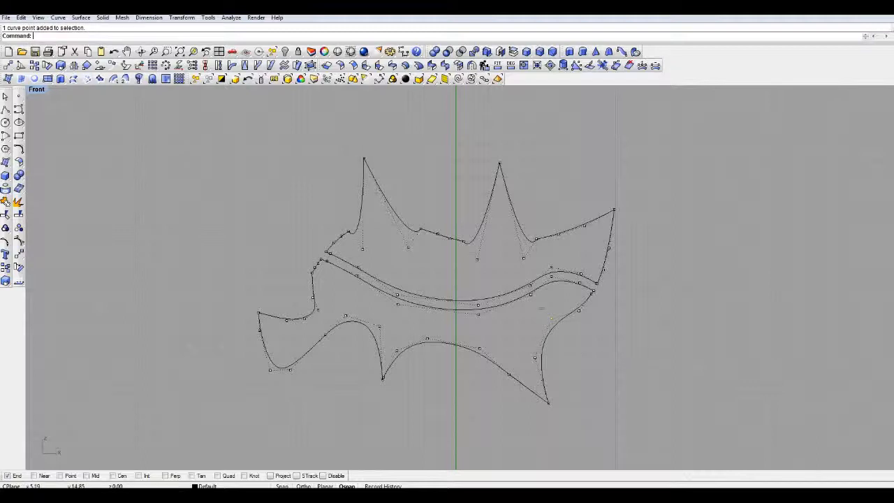
pyautogui.moveTo(552, 319); pyautogui.dragTo(512, 302)
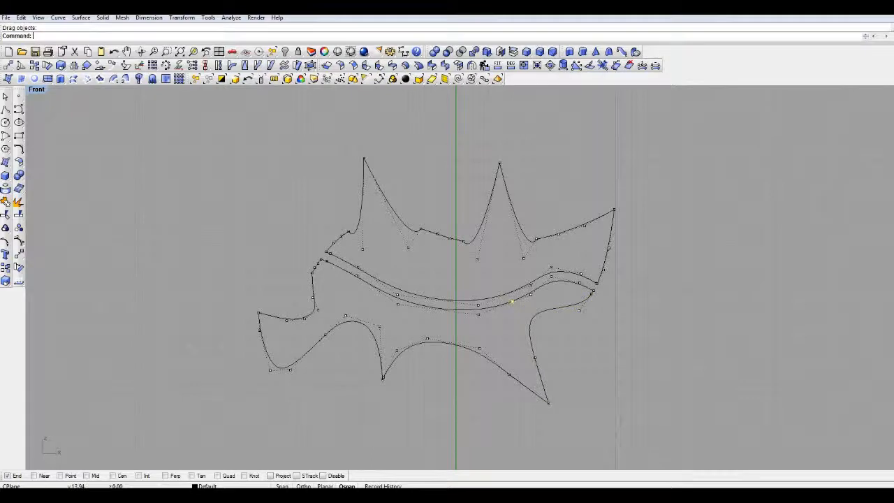
pyautogui.moveTo(512, 301); pyautogui.dragTo(434, 328, button='right')
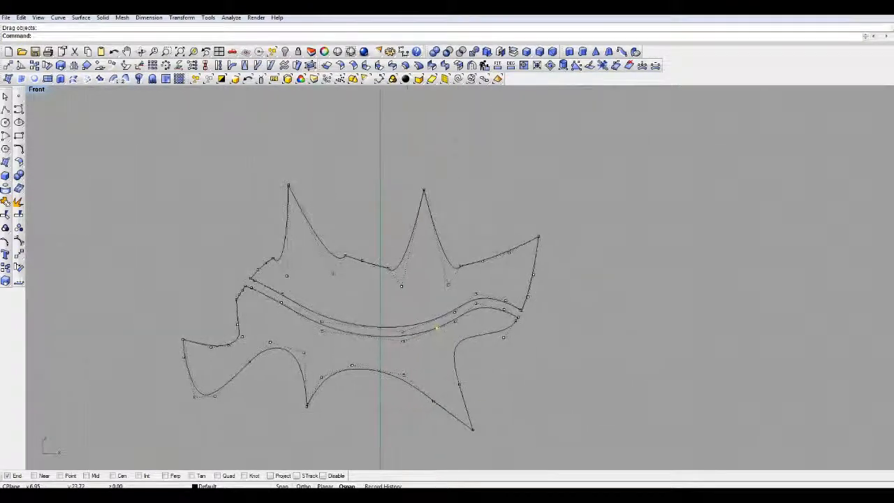
# - Delete the leftover curves of the older outline above the two-piece spiked shape
pyautogui.scroll(-5, 442, 269)
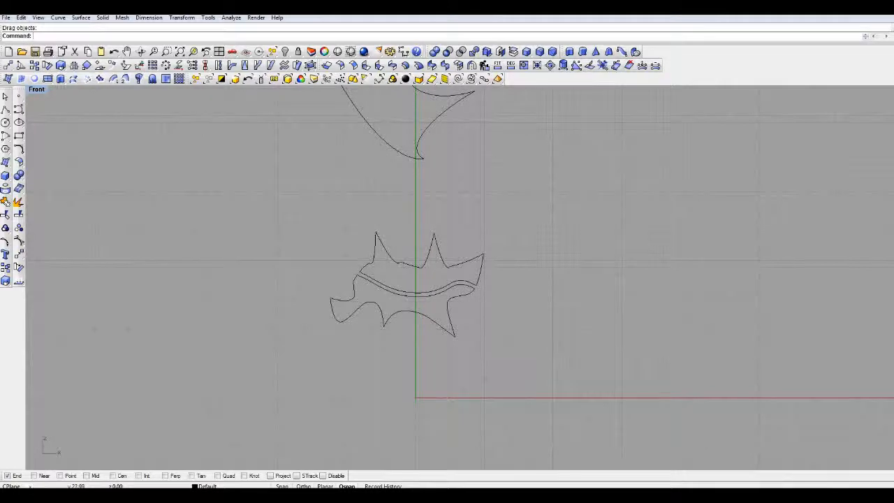
pyautogui.moveTo(466, 241)
pyautogui.mouseDown(button='right')
pyautogui.moveTo(506, 280)
pyautogui.moveTo(520, 333)
pyautogui.mouseUp(button='right')
pyautogui.moveTo(545, 263); pyautogui.dragTo(351, 98)
pyautogui.press('Delete')
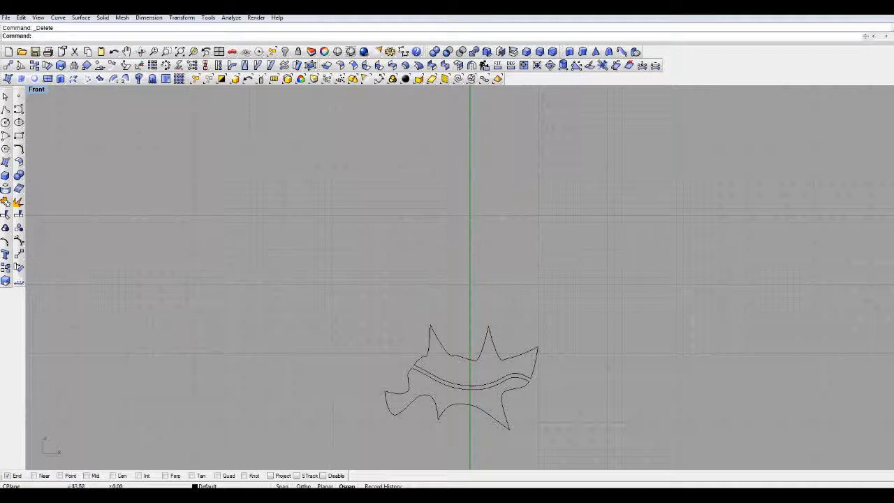
# - Polar array all curves of the two-piece shape around the origin with 4 items over 360 degrees
pyautogui.moveTo(391, 286); pyautogui.dragTo(355, 194, button='right')
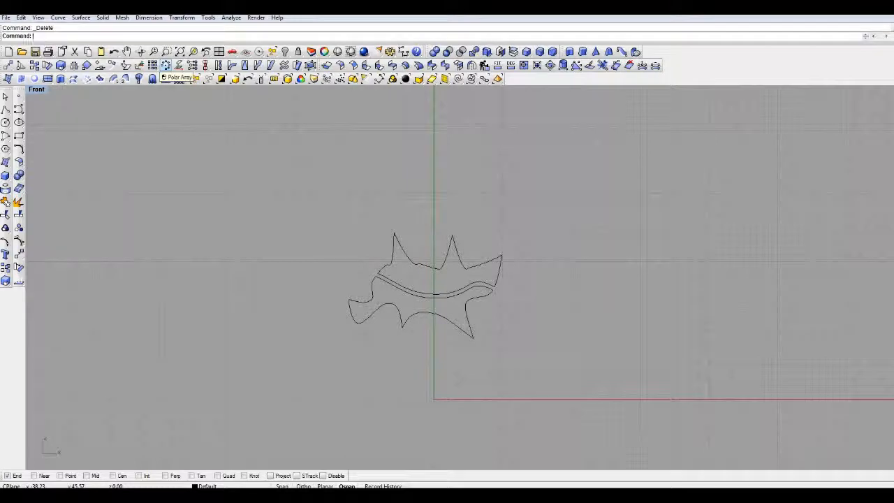
pyautogui.click(166, 65)
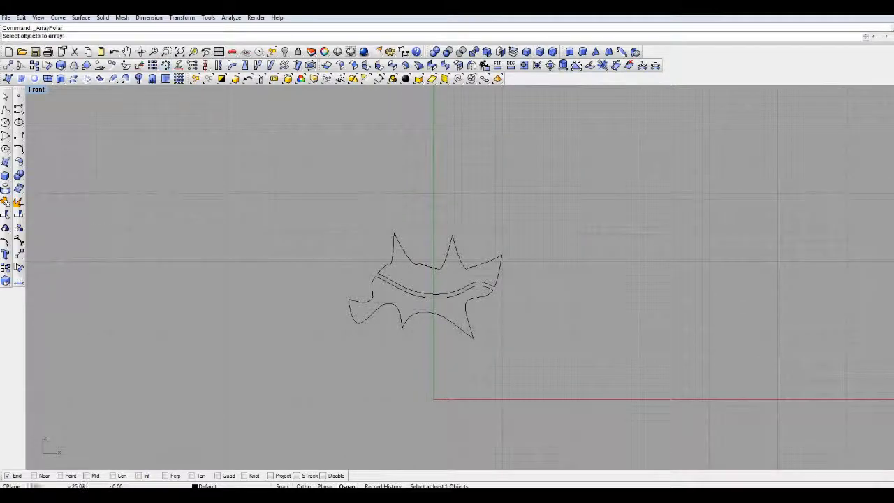
pyautogui.moveTo(315, 216); pyautogui.dragTo(552, 363)
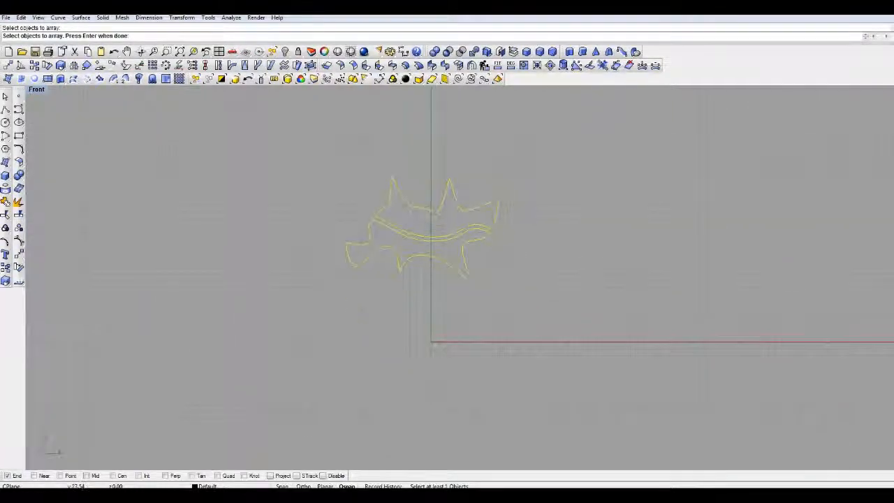
pyautogui.press('Return')
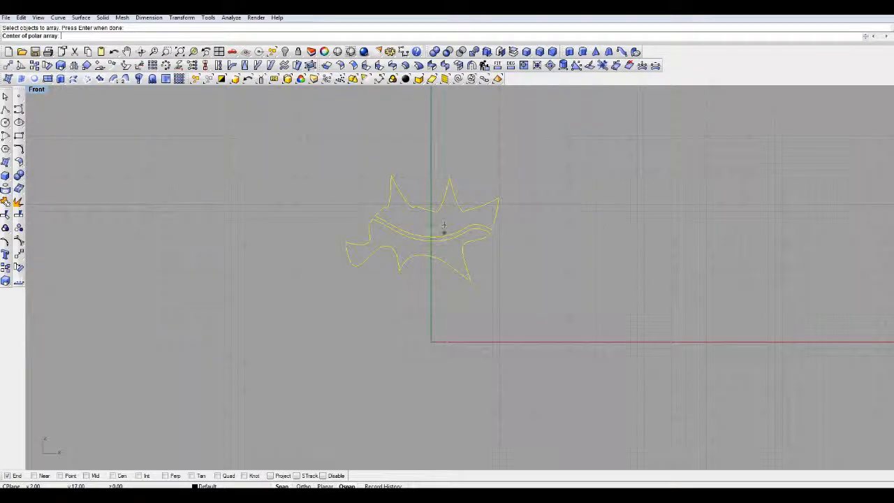
pyautogui.click(431, 343)
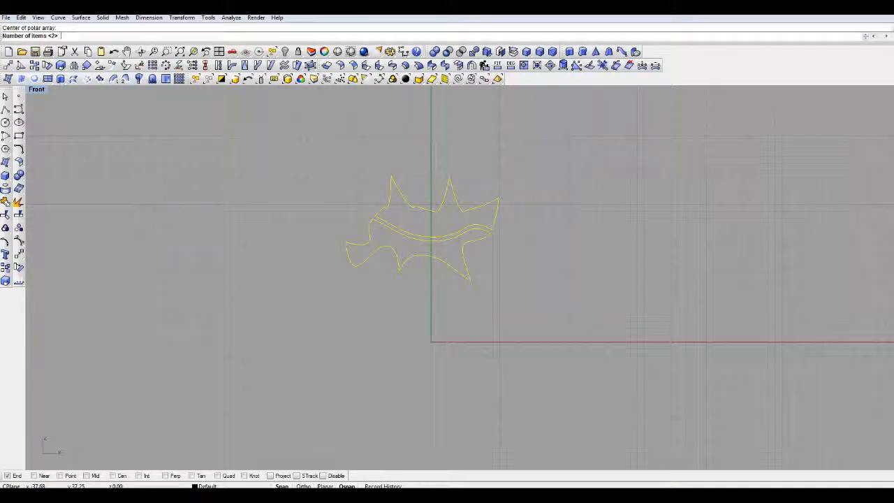
pyautogui.press('Return')
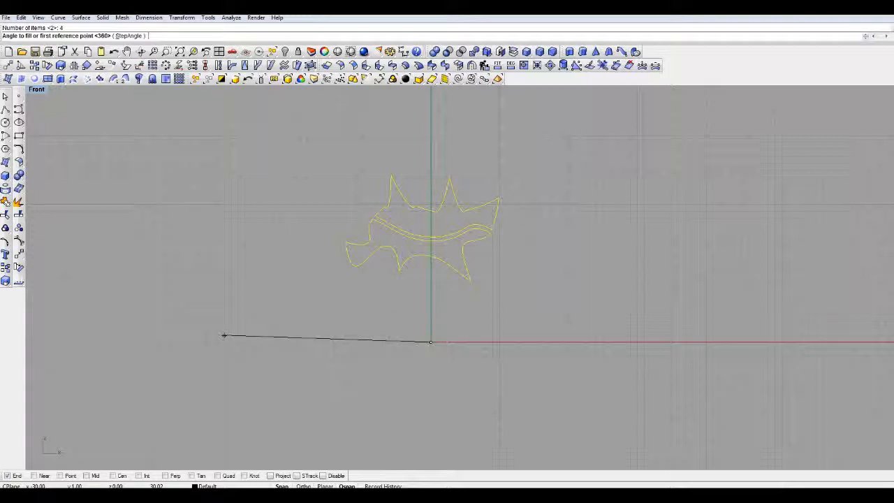
pyautogui.press('Return')
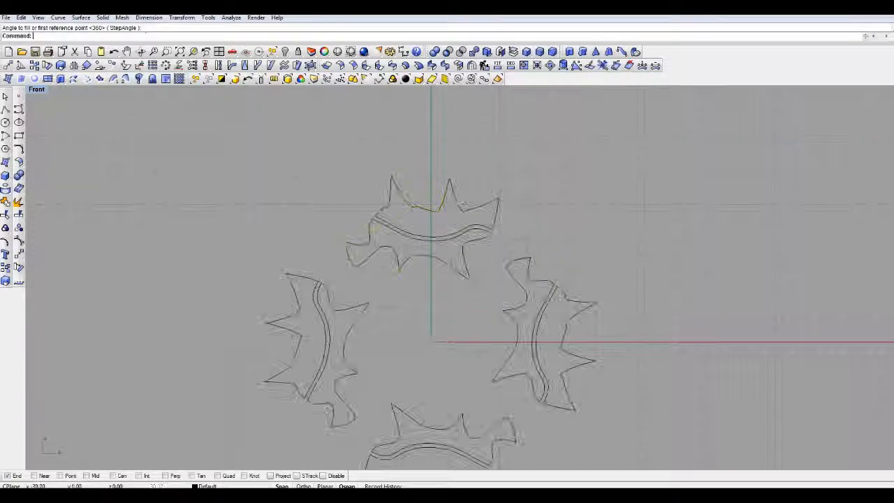
# - Draw two concentric circles centred on the origin, with radii of about 14 and 13, crossing the inner pieces
pyautogui.moveTo(423, 331); pyautogui.dragTo(389, 259, button='right')
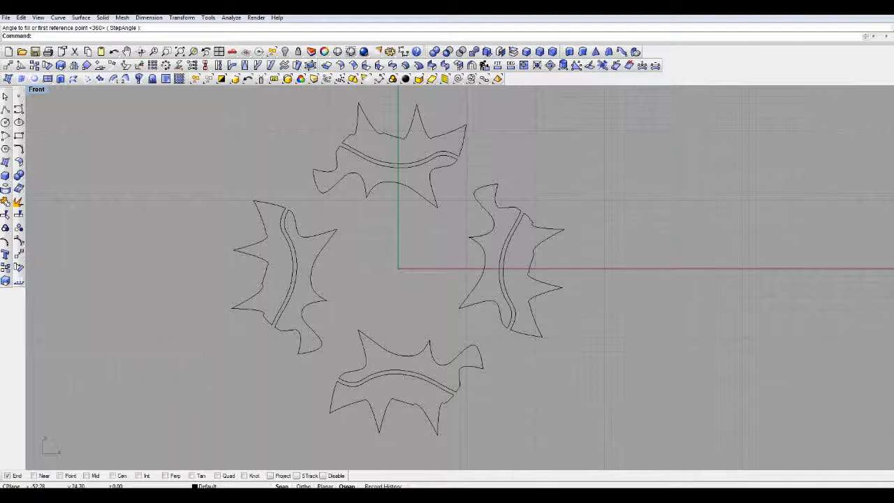
pyautogui.click(5, 122)
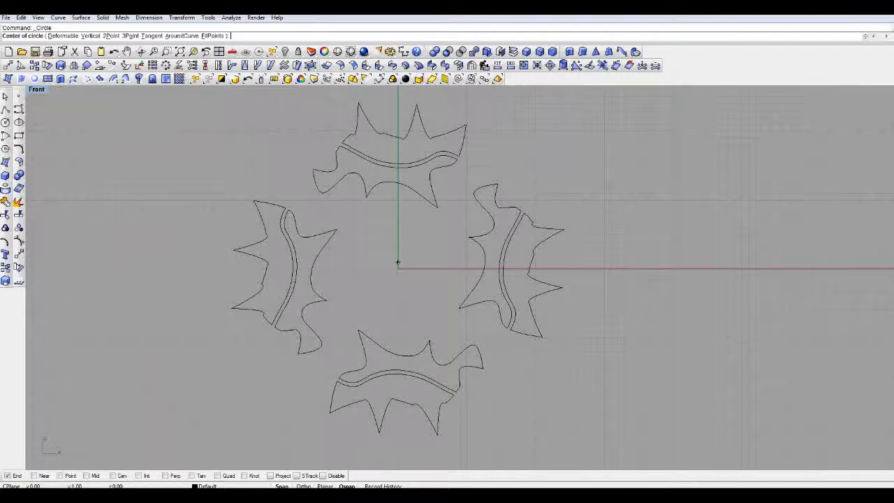
pyautogui.click(398, 268)
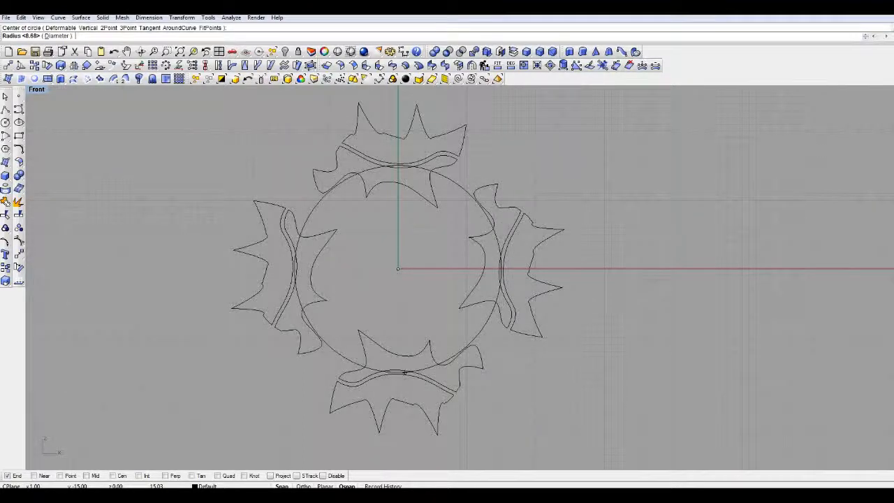
pyautogui.click(404, 365)
pyautogui.rightClick(398, 250)
pyautogui.click(398, 269)
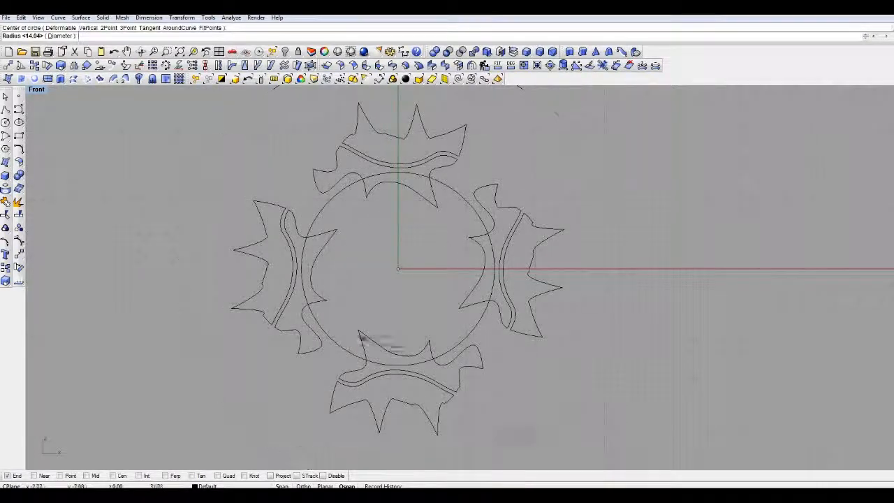
pyautogui.click(378, 357)
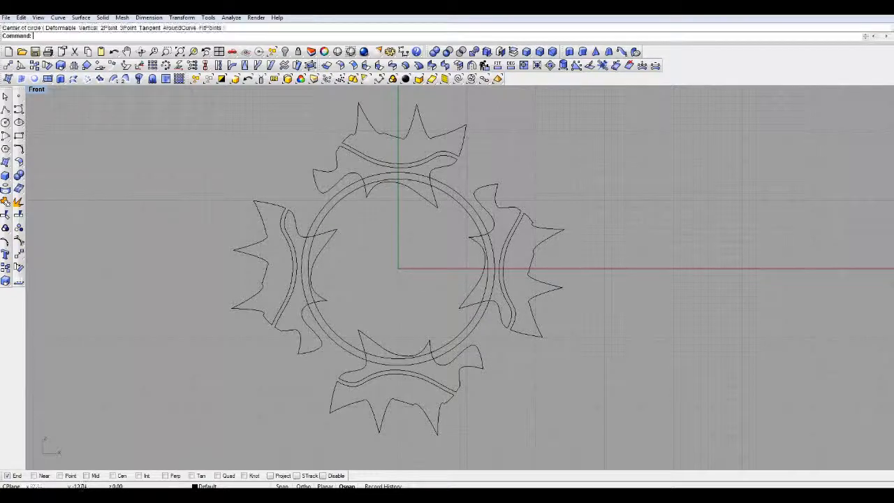
# - Trim away the circle arcs between the four motifs and the outline segments between the circles, leaving a narrow gap in each motif
pyautogui.moveTo(203, 115); pyautogui.dragTo(608, 458)
pyautogui.click(6, 214)
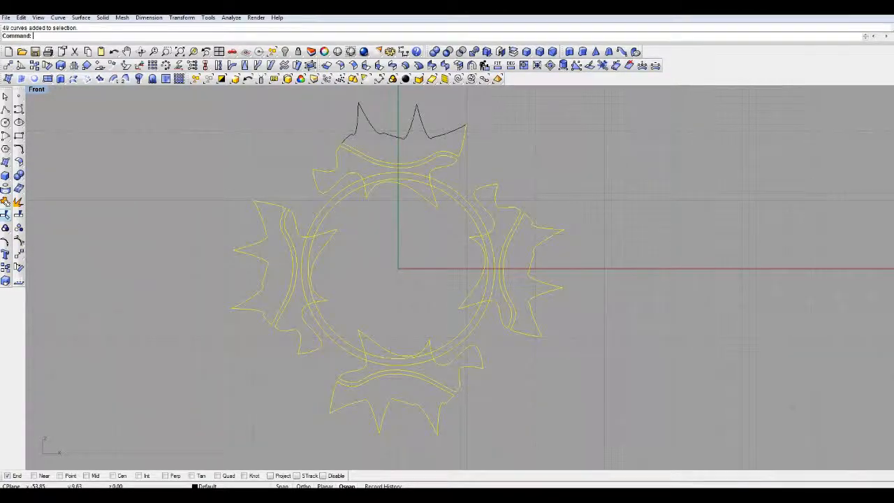
pyautogui.click(359, 181)
pyautogui.click(355, 190)
pyautogui.click(309, 308)
pyautogui.click(320, 312)
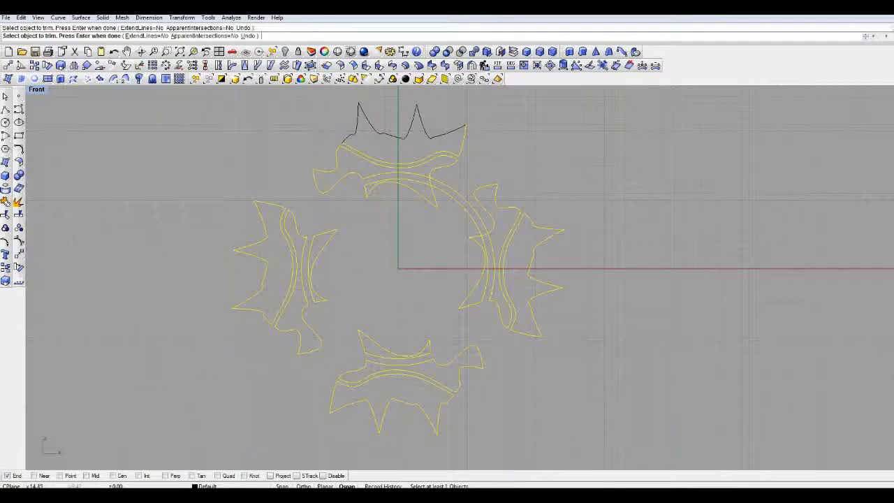
pyautogui.click(493, 247)
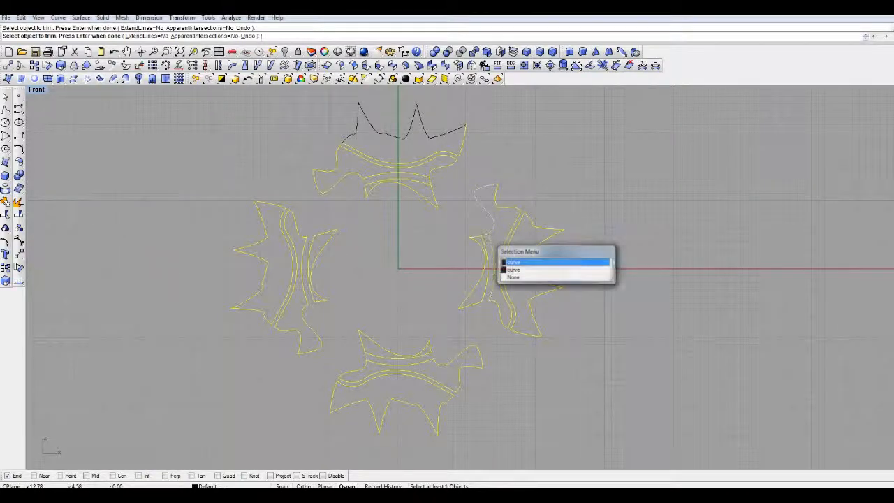
pyautogui.click(514, 262)
pyautogui.press('Return')
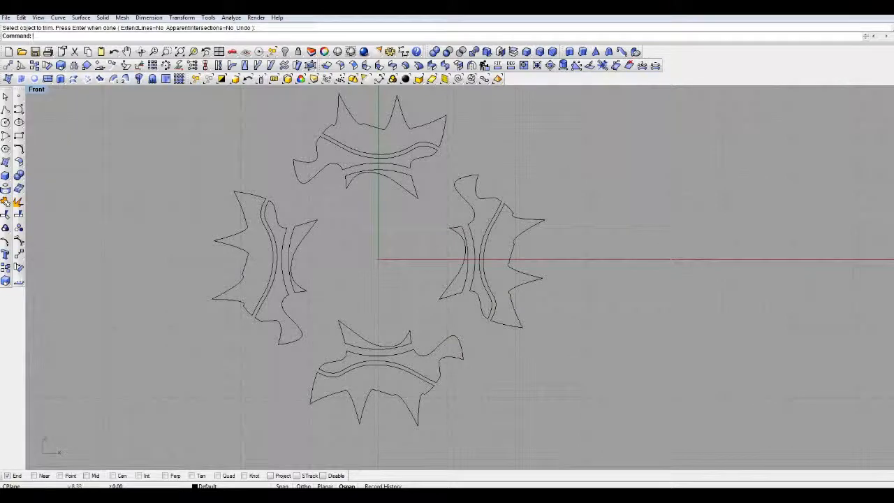
# - Try mirroring a copy of the whole arrayed pattern across a vertical line just beyond its right side, and undo the mirror
pyautogui.scroll(4, 418, 206)
pyautogui.scroll(-4, 374, 273)
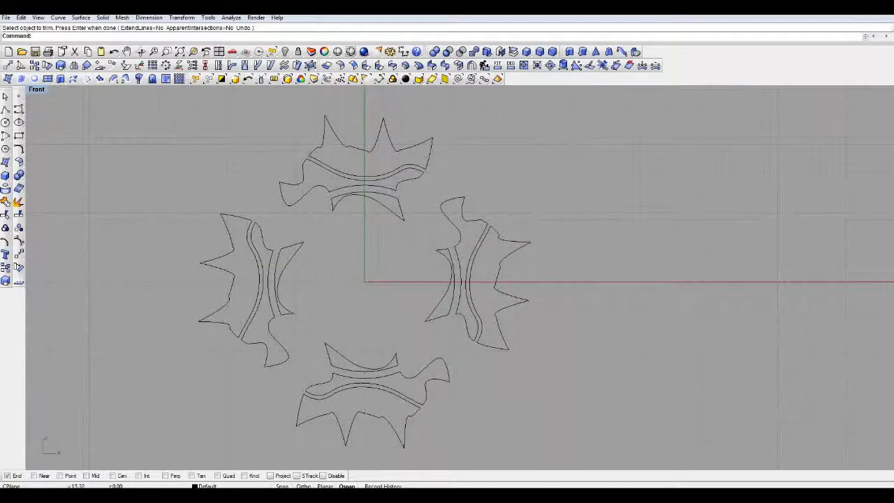
pyautogui.moveTo(371, 240); pyautogui.dragTo(405, 225, button='right')
pyautogui.scroll(2, 409, 222)
pyautogui.scroll(-2, 409, 213)
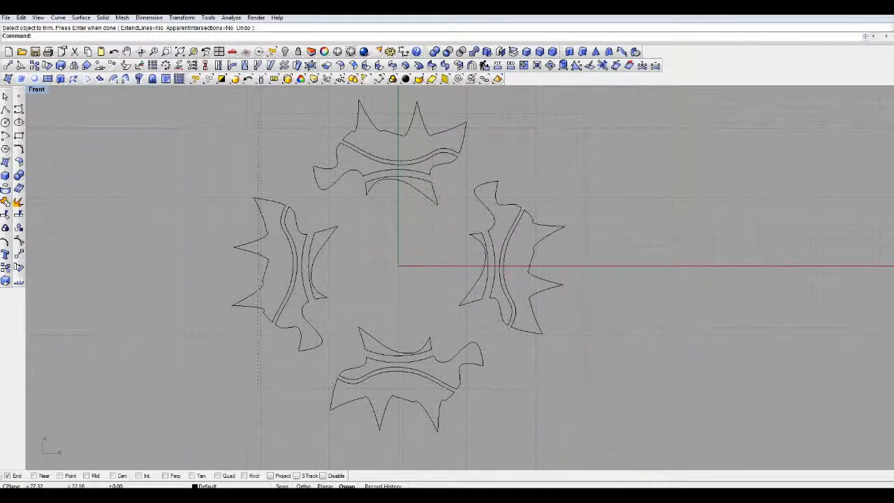
pyautogui.hotkey('ctrl', 'a')
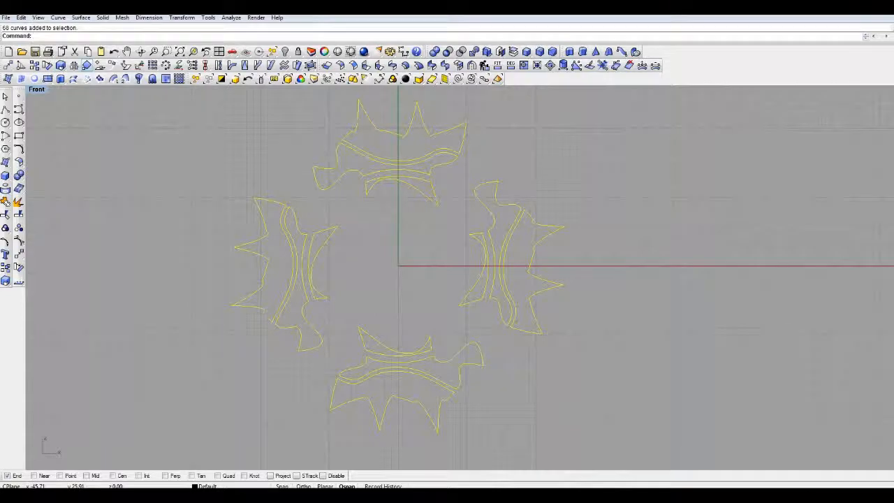
pyautogui.click(74, 65)
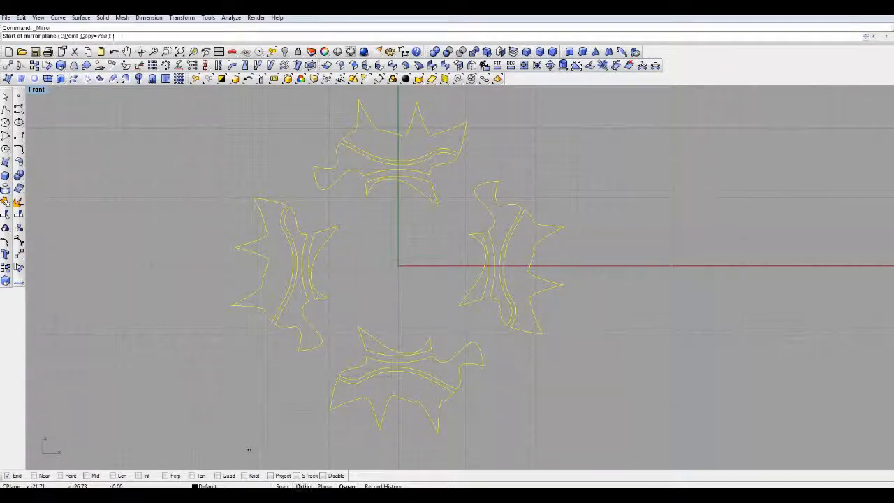
pyautogui.click(577, 149)
pyautogui.click(577, 354)
pyautogui.moveTo(599, 339); pyautogui.dragTo(465, 324, button='right')
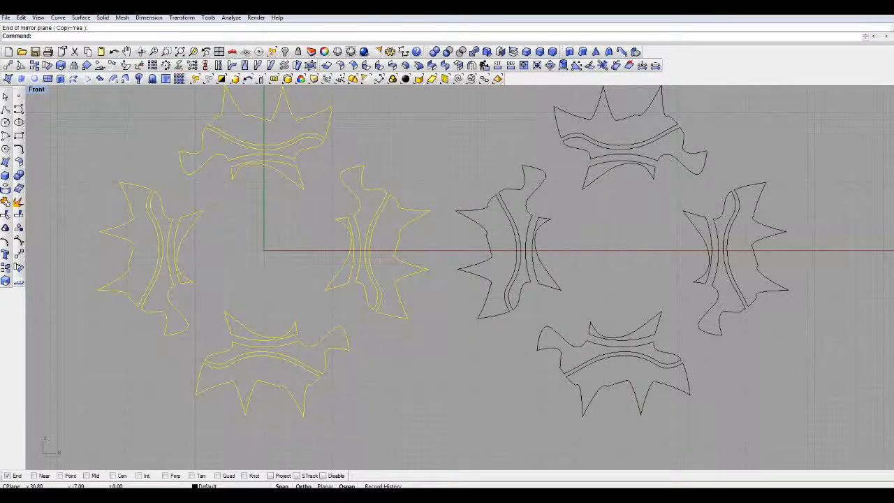
pyautogui.hotkey('ctrl', 'z')
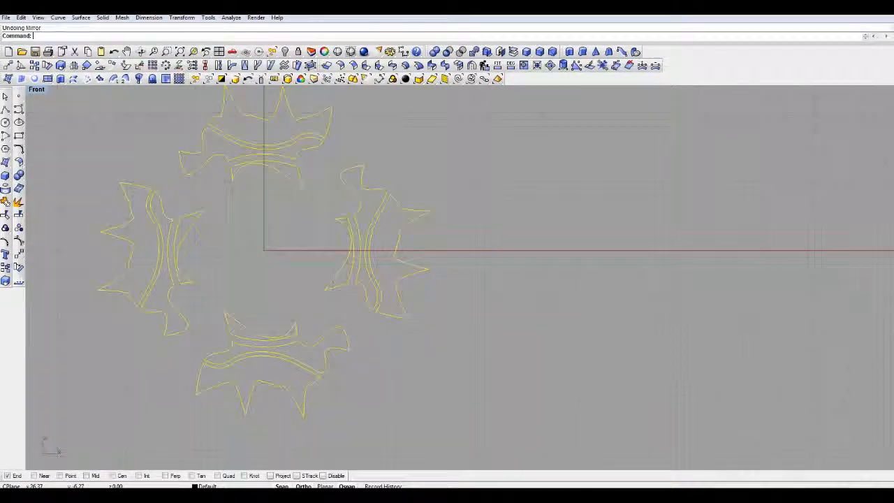
pyautogui.moveTo(589, 324); pyautogui.dragTo(615, 320, button='right')
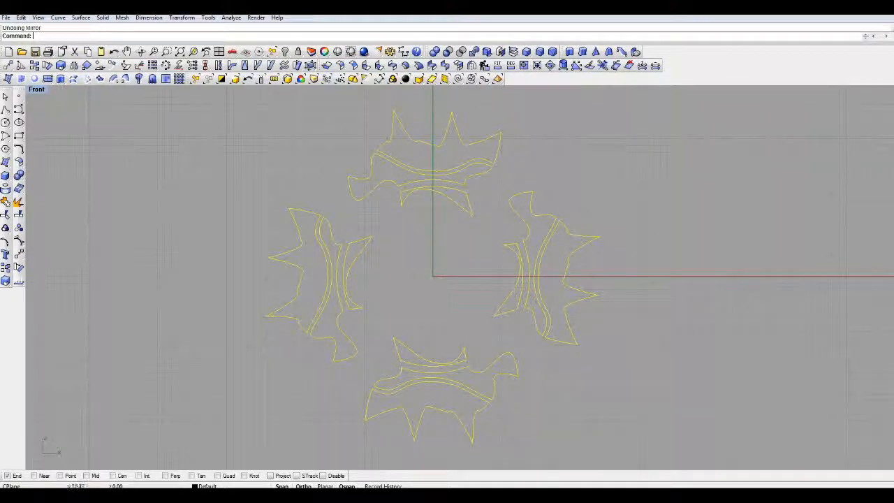
pyautogui.moveTo(491, 185); pyautogui.dragTo(462, 207, button='right')
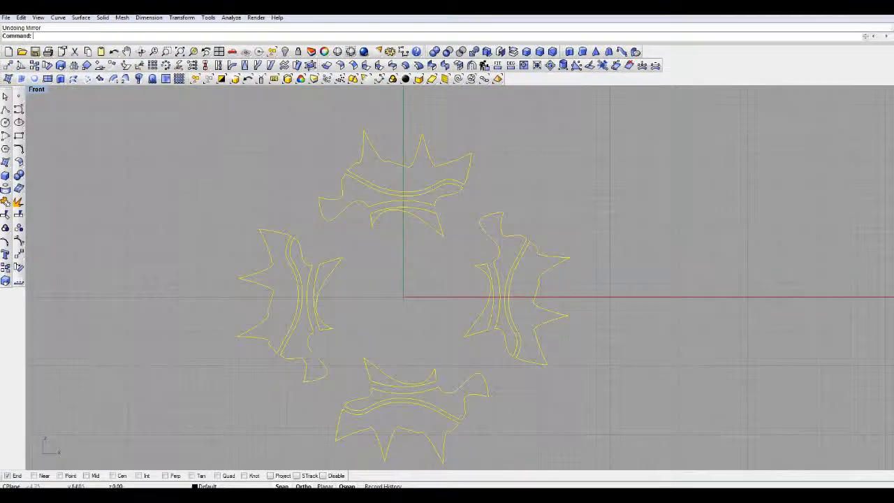
pyautogui.moveTo(390, 156); pyautogui.dragTo(384, 139, button='right')
pyautogui.press('Escape')
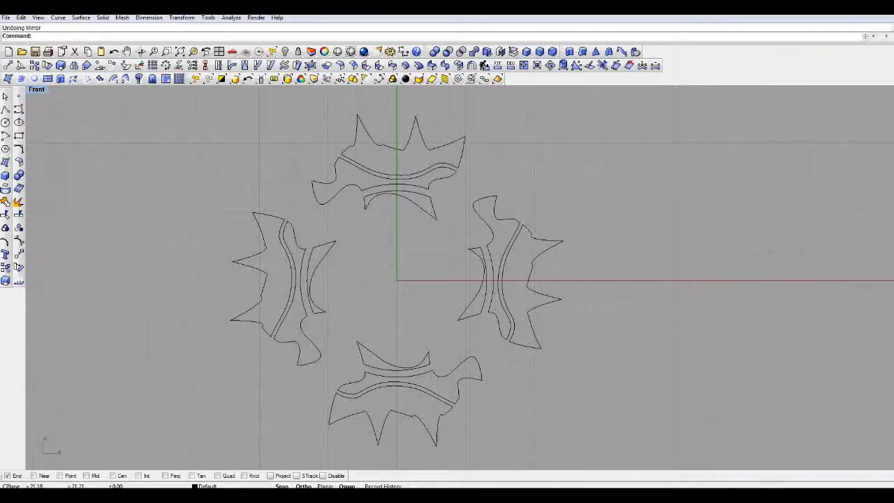
pyautogui.hotkey('ctrl', 'a')
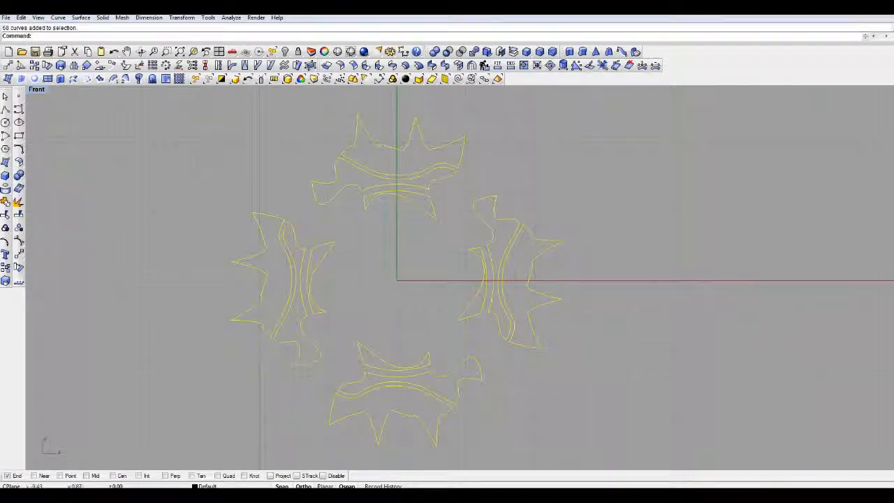
pyautogui.press('Escape')
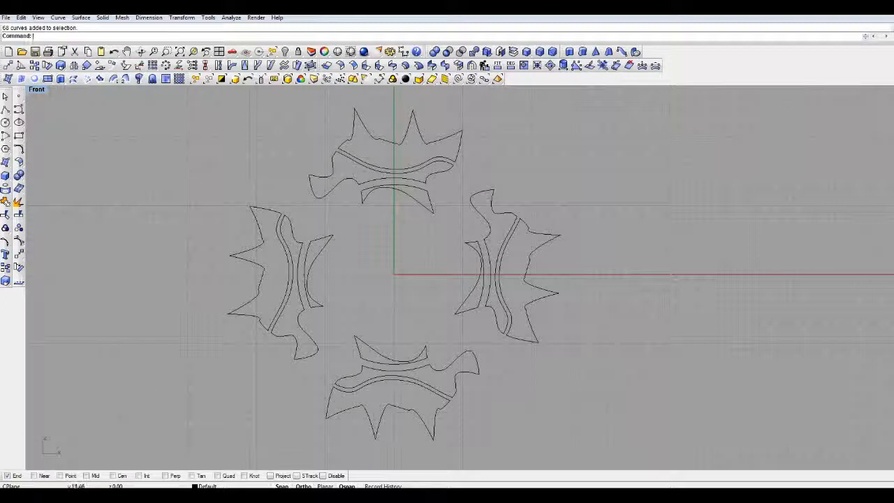
pyautogui.click(427, 172)
pyautogui.click(461, 189)
pyautogui.click(415, 120)
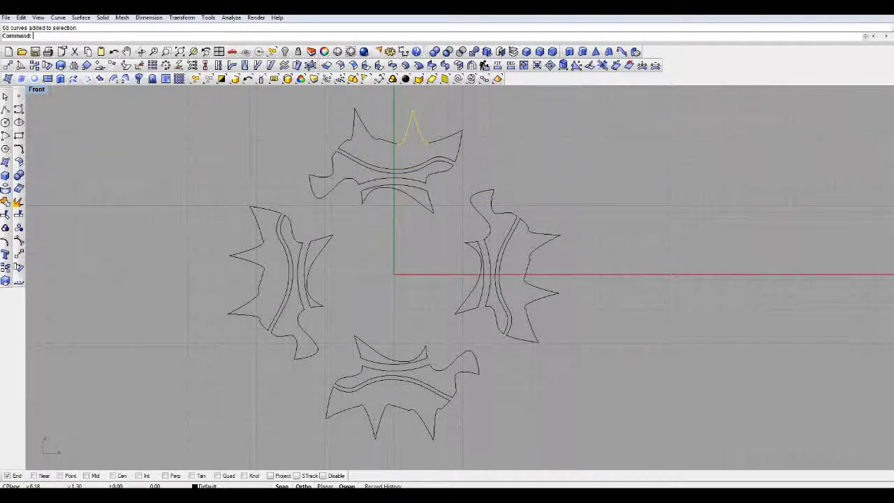
pyautogui.press('Escape')
# - Create planar surfaces from all the closed outline curves of the four motifs
pyautogui.moveTo(683, 114); pyautogui.dragTo(290, 443)
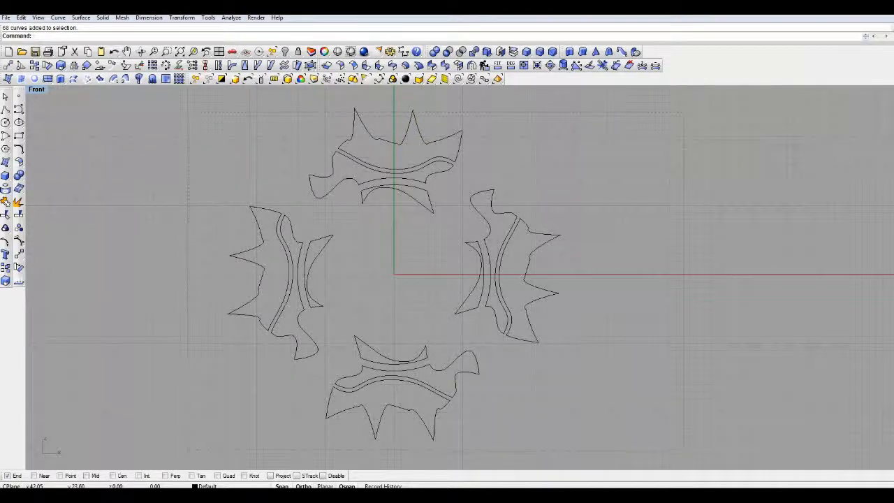
pyautogui.moveTo(190, 448); pyautogui.dragTo(188, 451)
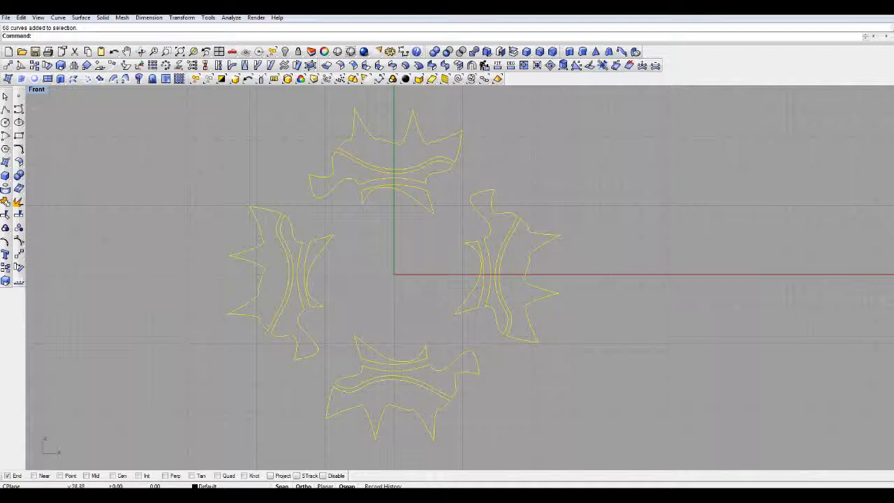
pyautogui.click(34, 79)
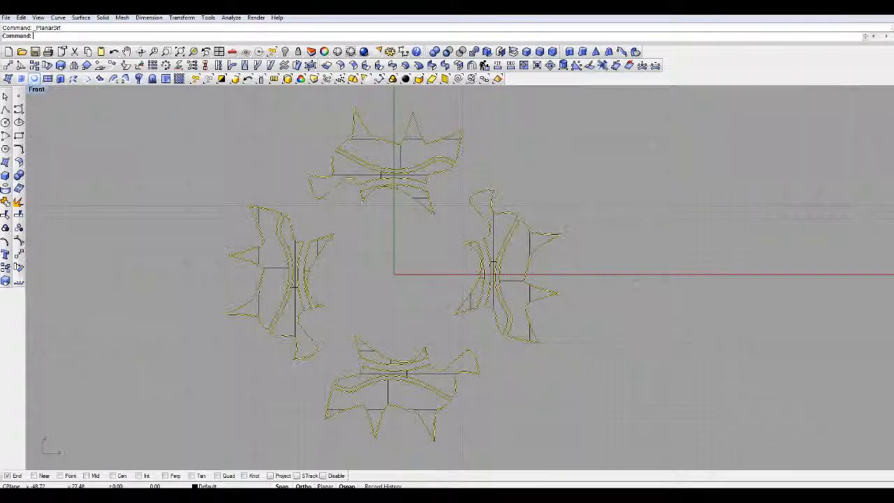
pyautogui.press('Escape')
# - Render the Front view of the four surfaced motifs
pyautogui.moveTo(300, 139); pyautogui.dragTo(282, 135, button='right')
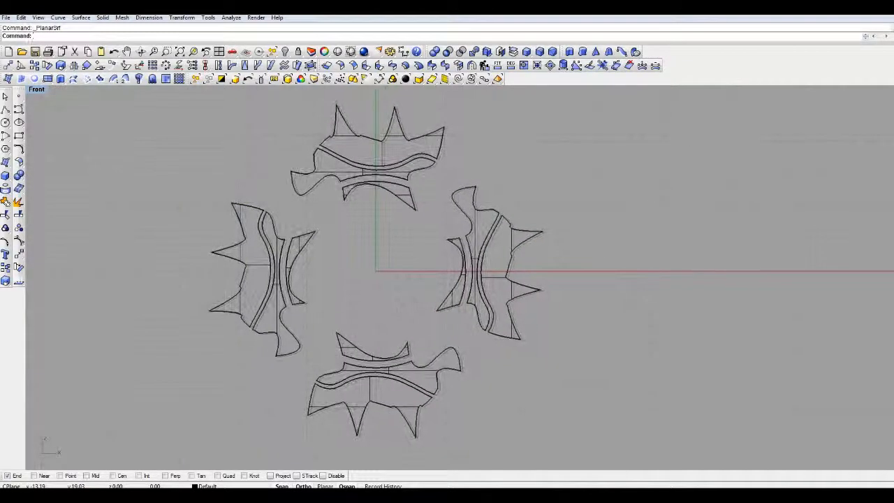
pyautogui.click(364, 52)
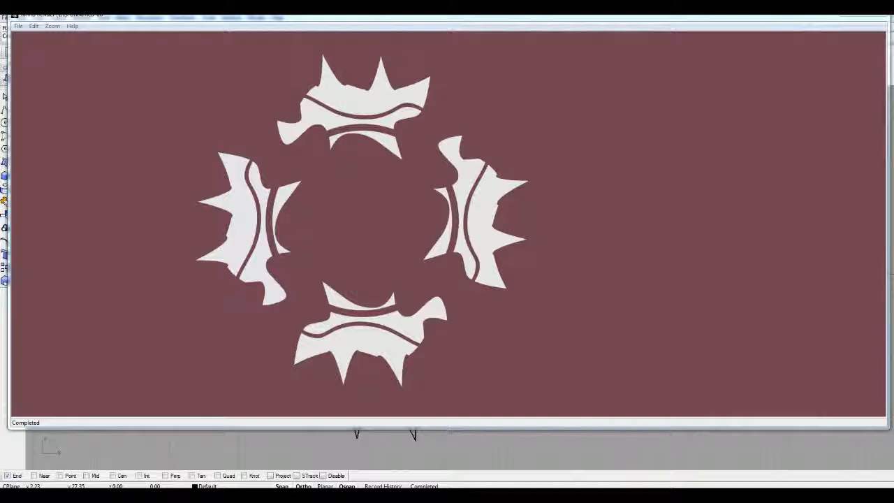
# - Close the finished render and set the render background colour to Gray in the document's render settings
pyautogui.moveTo(789, 15); pyautogui.dragTo(780, 40)
pyautogui.click(869, 37)
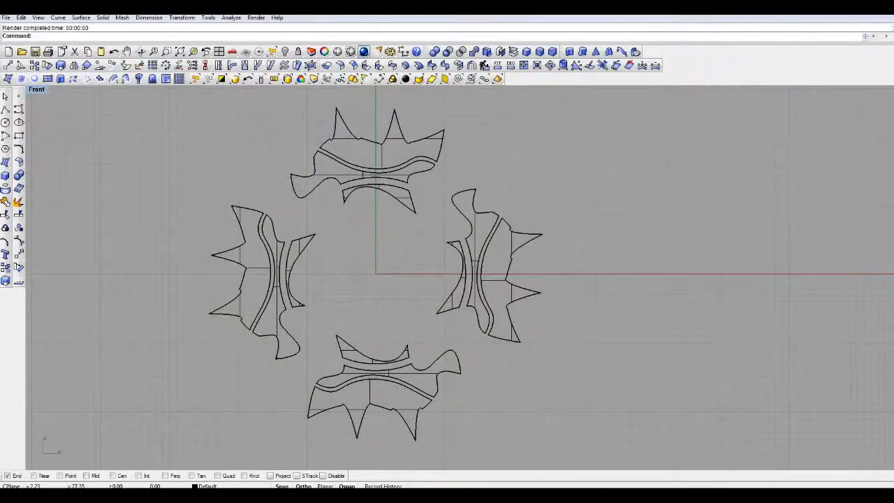
pyautogui.rightClick(364, 52)
pyautogui.click(526, 263)
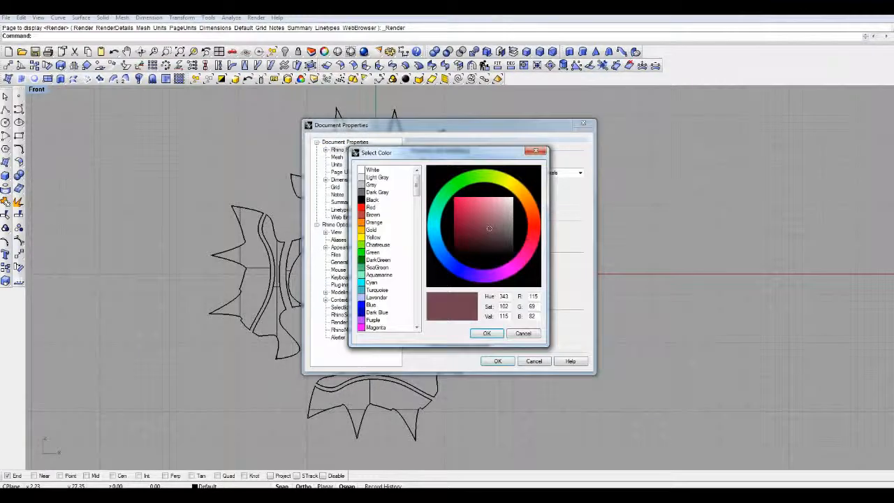
pyautogui.click(372, 186)
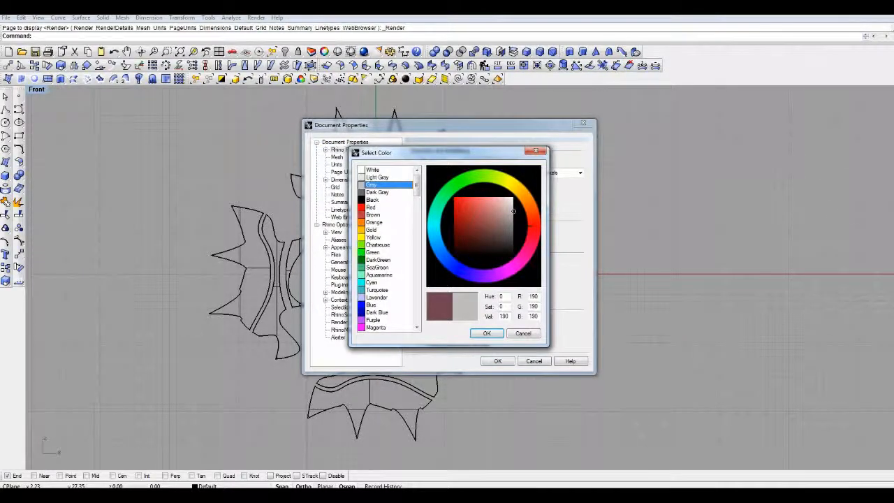
pyautogui.click(487, 333)
pyautogui.click(498, 361)
# - Select all surfaces and curves of the four motifs and set their material assignment to Basic
pyautogui.moveTo(498, 361); pyautogui.dragTo(542, 367, button='right')
pyautogui.click(425, 158)
pyautogui.click(397, 182)
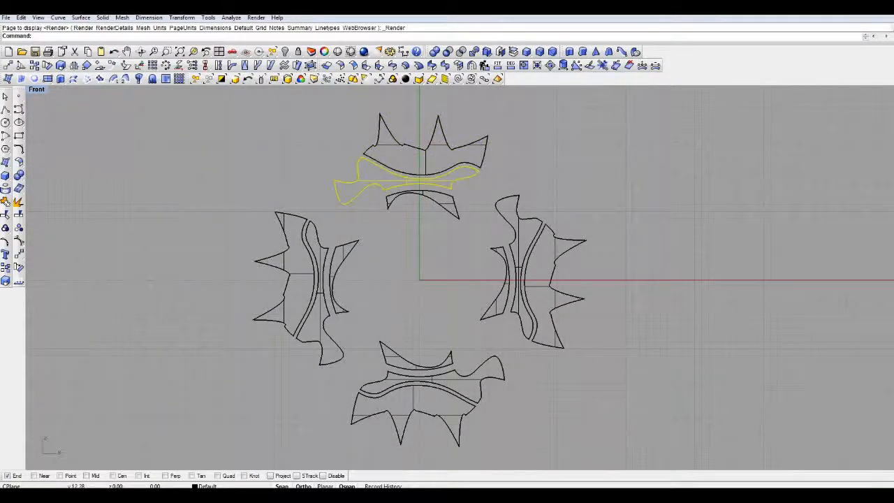
pyautogui.click(300, 274)
pyautogui.click(670, 110)
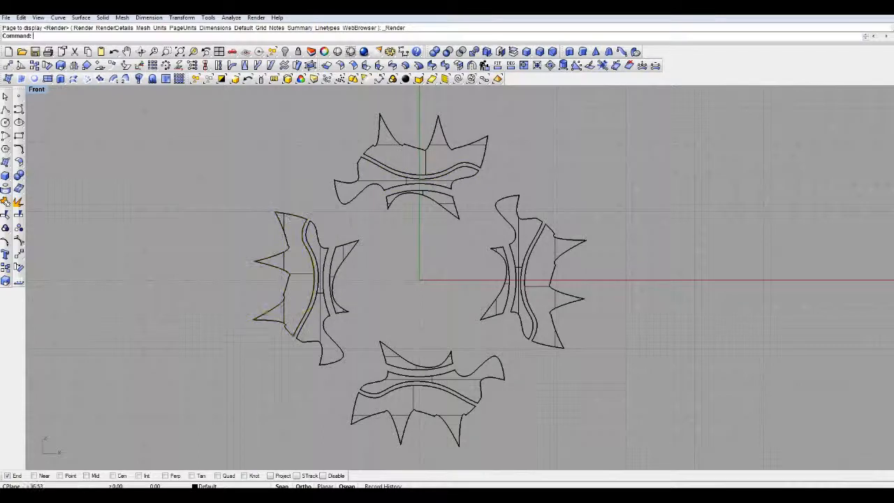
pyautogui.moveTo(671, 110); pyautogui.dragTo(211, 442)
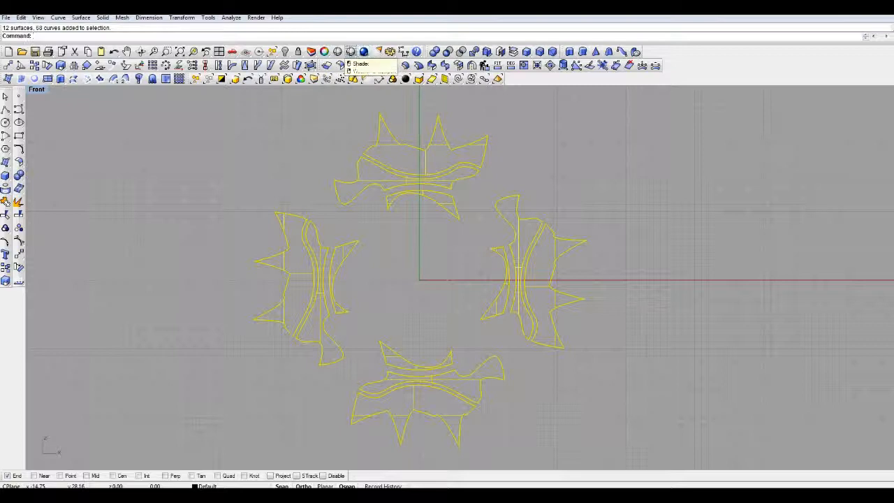
pyautogui.click(324, 52)
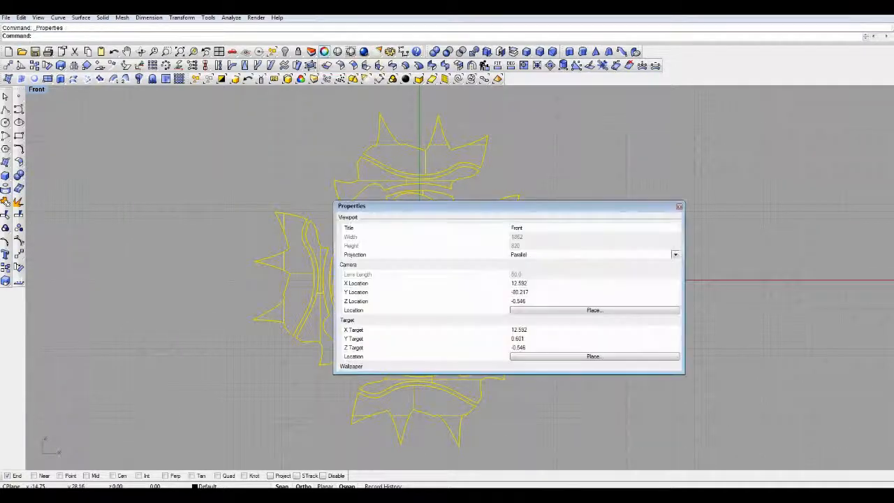
pyautogui.moveTo(531, 201); pyautogui.dragTo(617, 227)
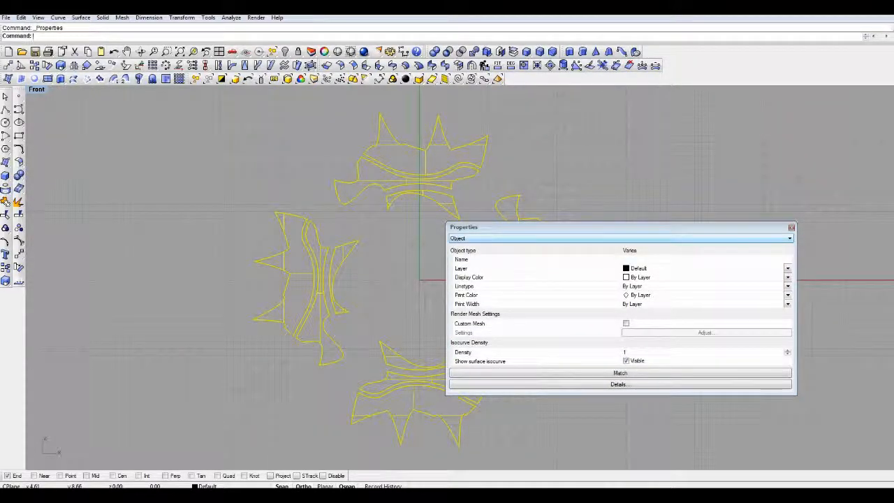
pyautogui.click(489, 238)
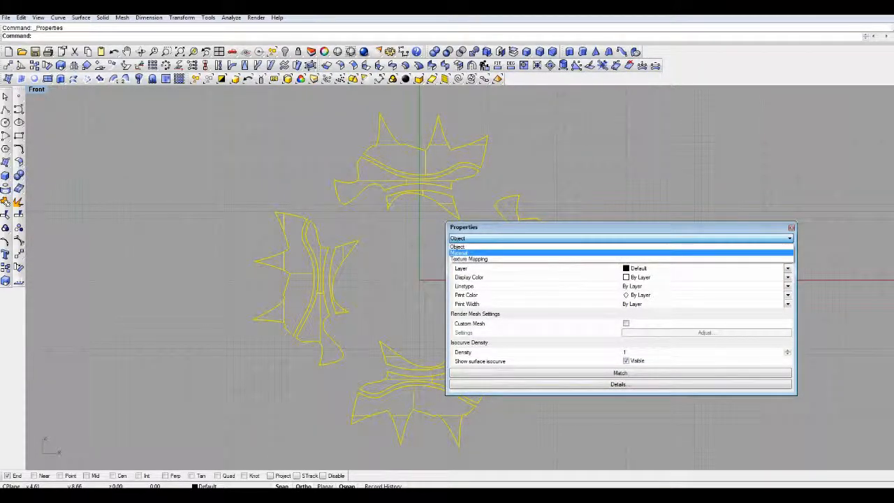
pyautogui.click(460, 253)
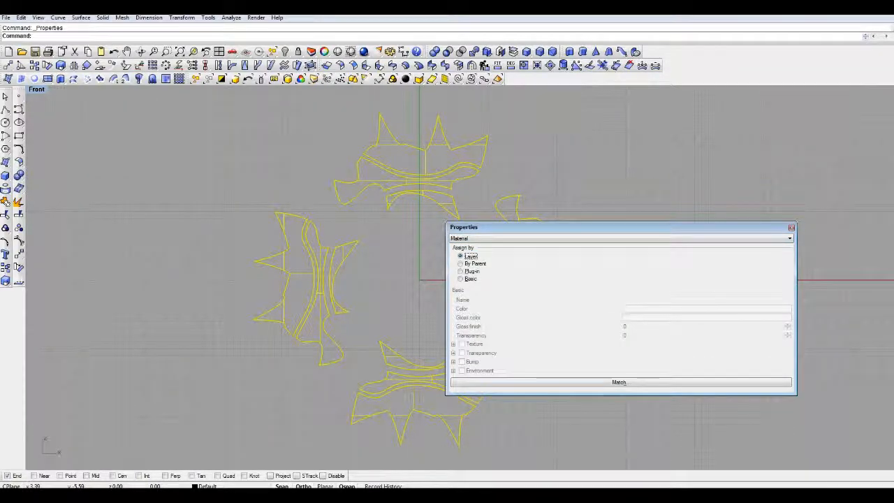
pyautogui.click(462, 279)
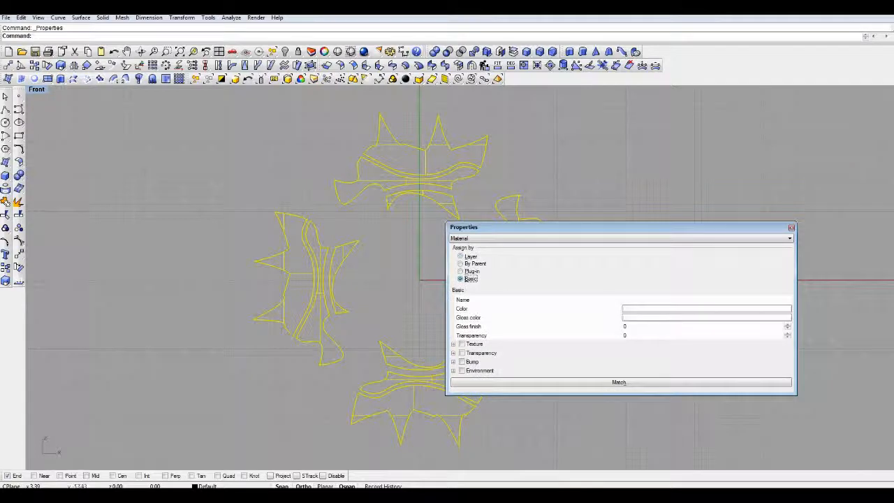
# - Set the basic material colour of the selected motifs to bright green, RGB 0, 233, 35, and close the properties
pyautogui.click(706, 308)
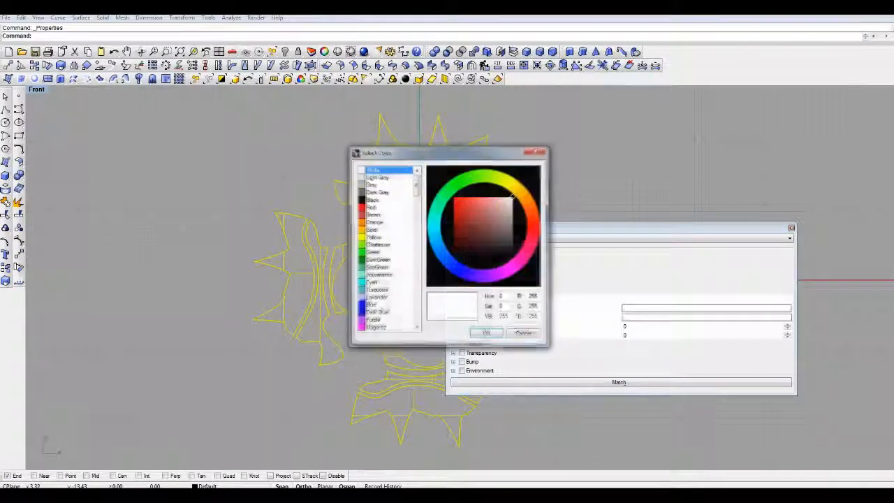
pyautogui.moveTo(447, 152); pyautogui.dragTo(623, 148)
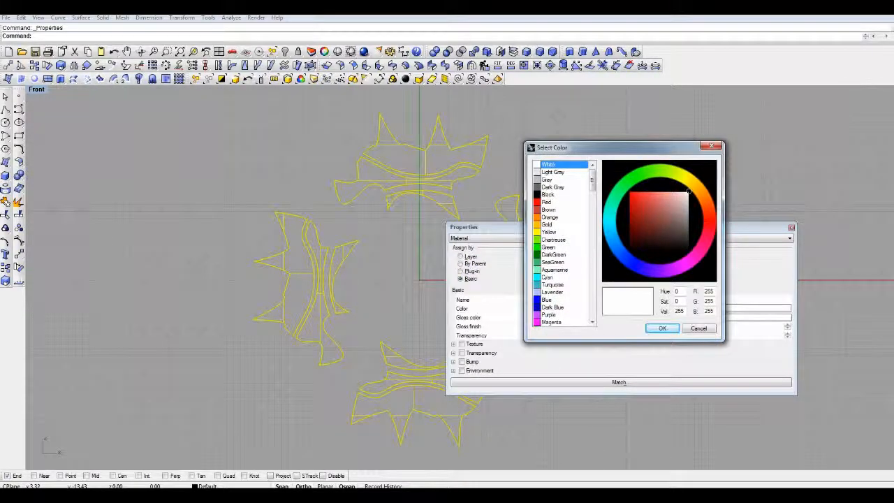
pyautogui.click(669, 210)
pyautogui.click(628, 183)
pyautogui.moveTo(659, 229); pyautogui.dragTo(629, 197)
pyautogui.click(662, 328)
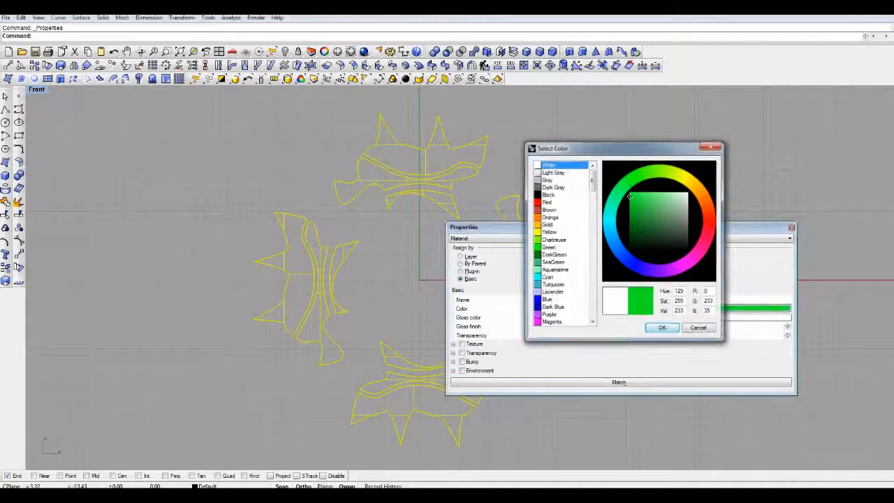
pyautogui.moveTo(629, 228); pyautogui.dragTo(641, 165)
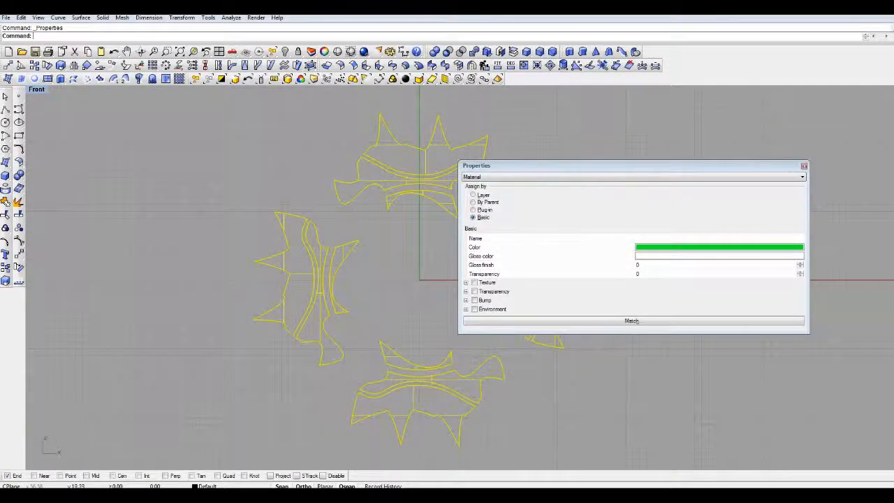
pyautogui.click(804, 166)
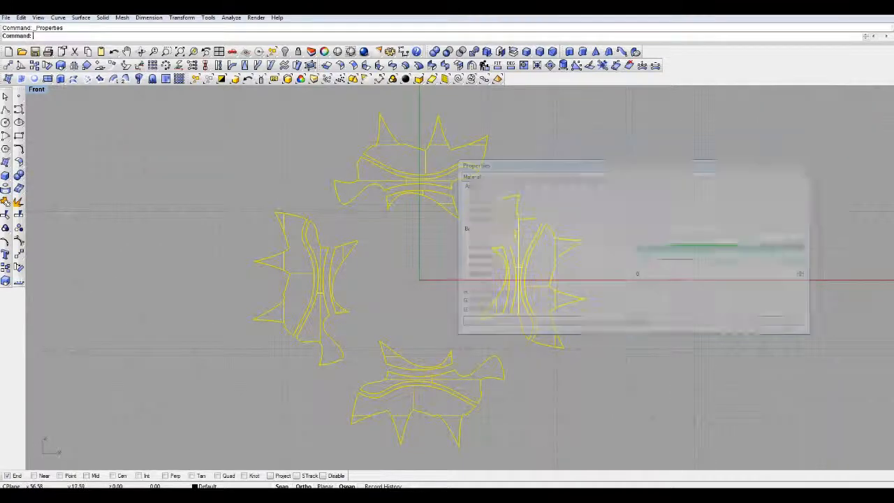
# - Render the Front view to check the green motifs on the gray background, and close the render
pyautogui.click(363, 52)
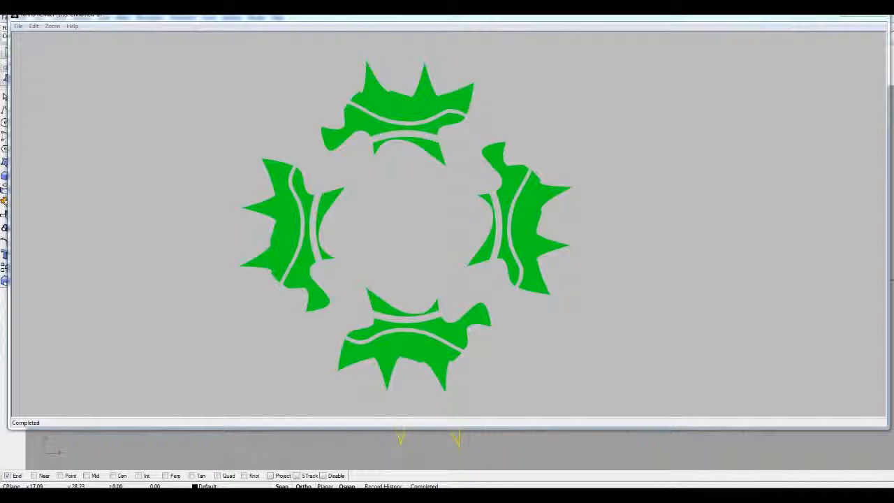
pyautogui.moveTo(769, 15); pyautogui.dragTo(769, 46)
pyautogui.click(876, 43)
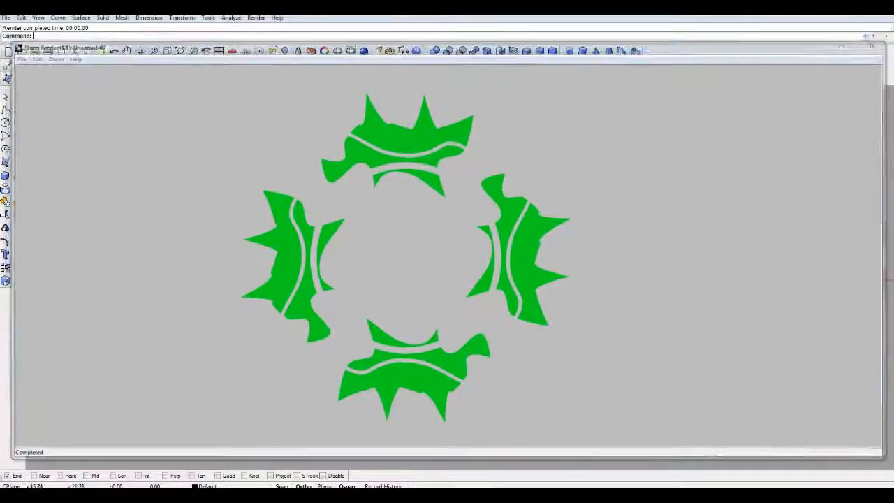
# - Set the material colour of the upper motif's innermost surface to tan, RGB 200, 169, 89
pyautogui.click(447, 206)
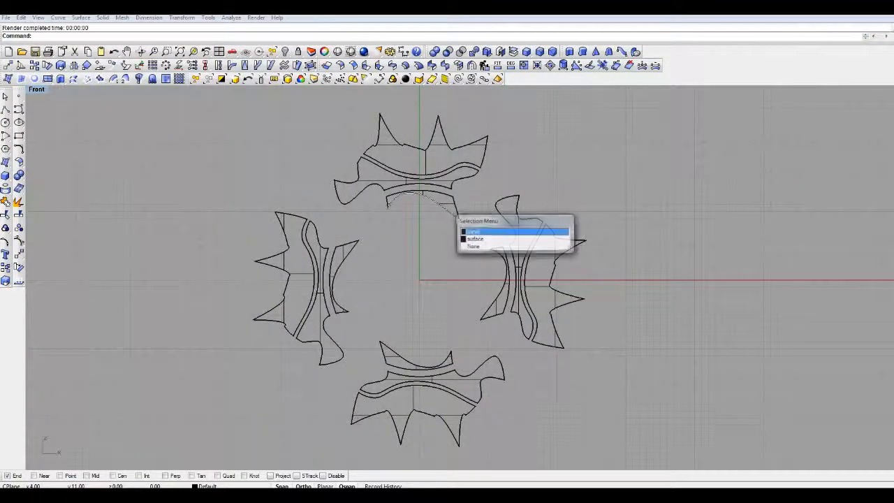
pyautogui.click(516, 231)
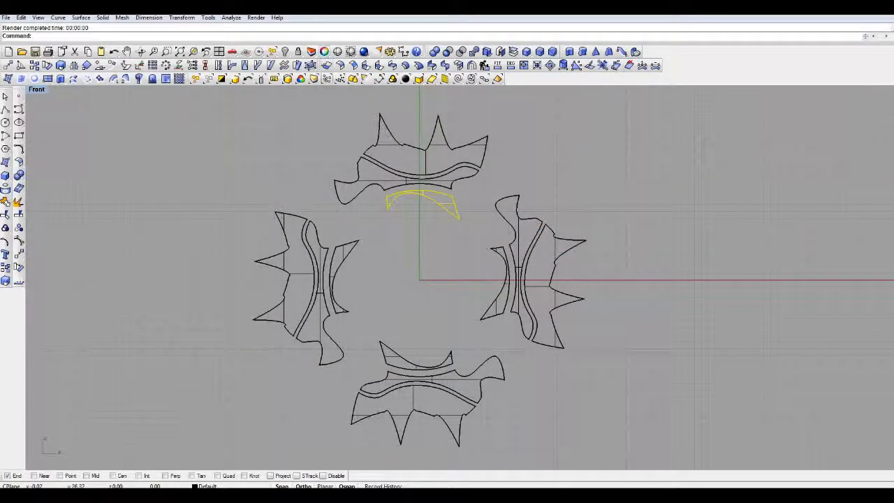
pyautogui.click(324, 51)
pyautogui.click(719, 247)
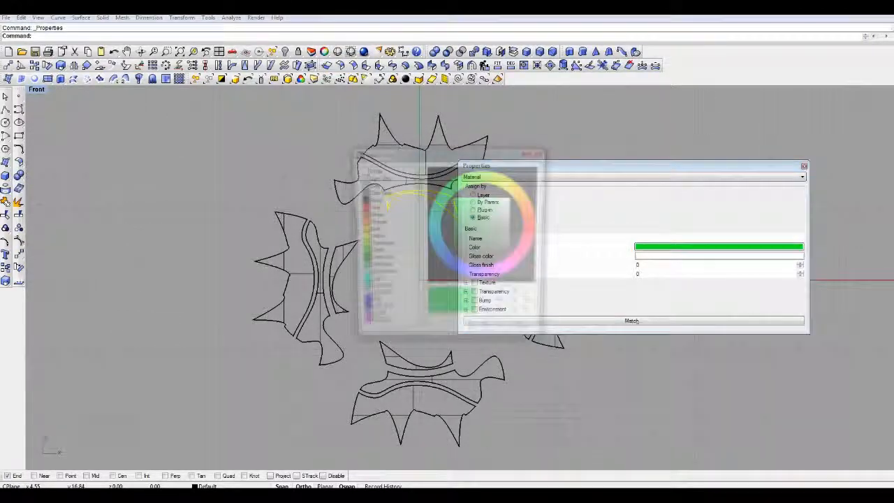
pyautogui.click(517, 194)
pyautogui.click(481, 209)
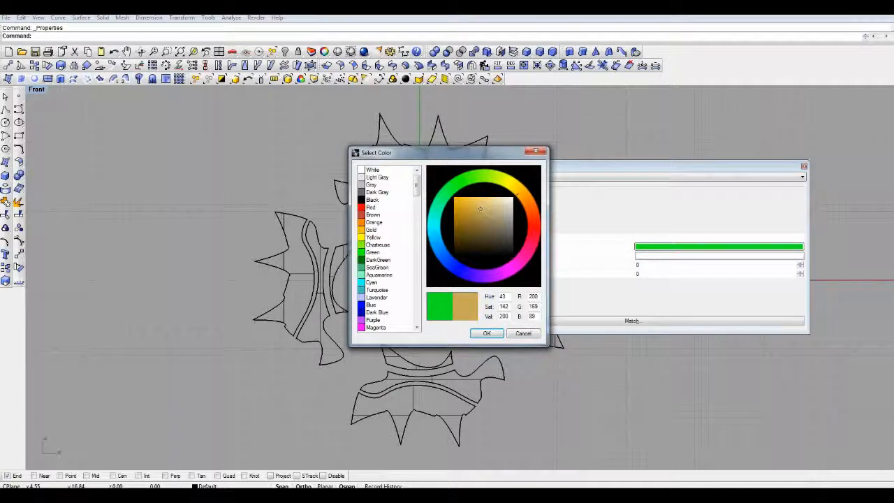
pyautogui.click(487, 333)
pyautogui.click(805, 166)
pyautogui.press('Escape')
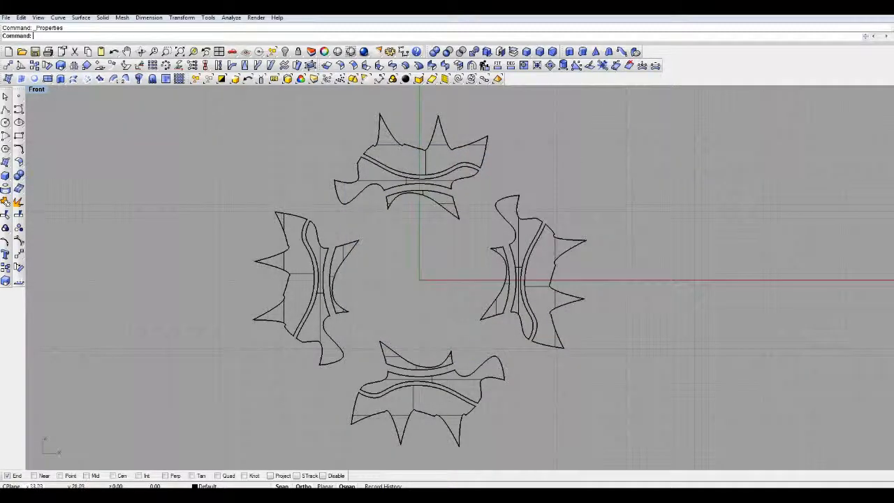
# - Render the Front view to check the upper motif's recoloured inner piece, and close the render
pyautogui.click(364, 51)
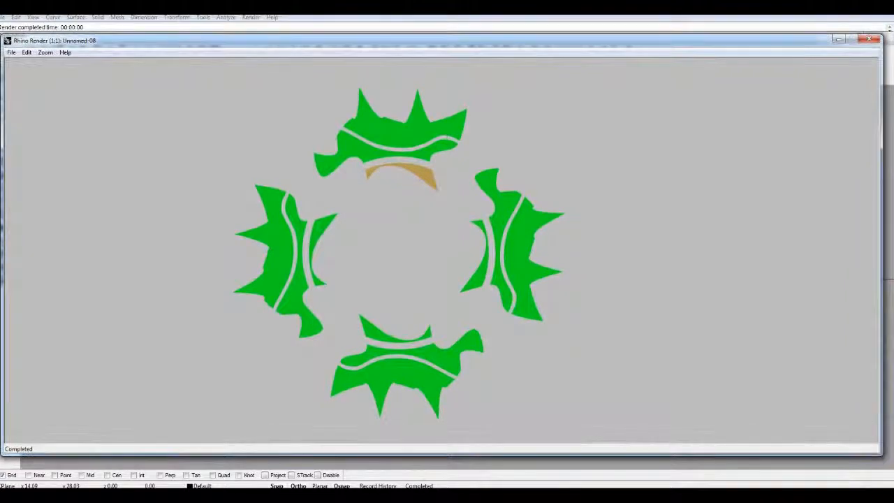
pyautogui.click(869, 38)
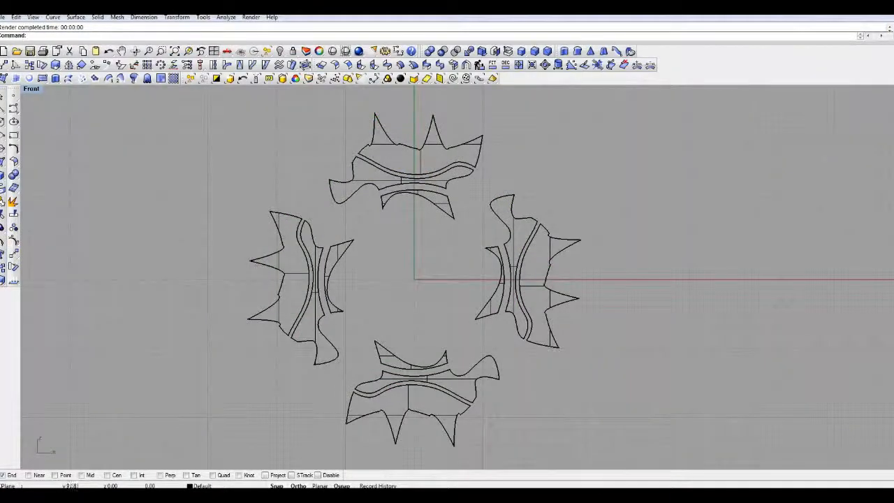
pyautogui.click(441, 203)
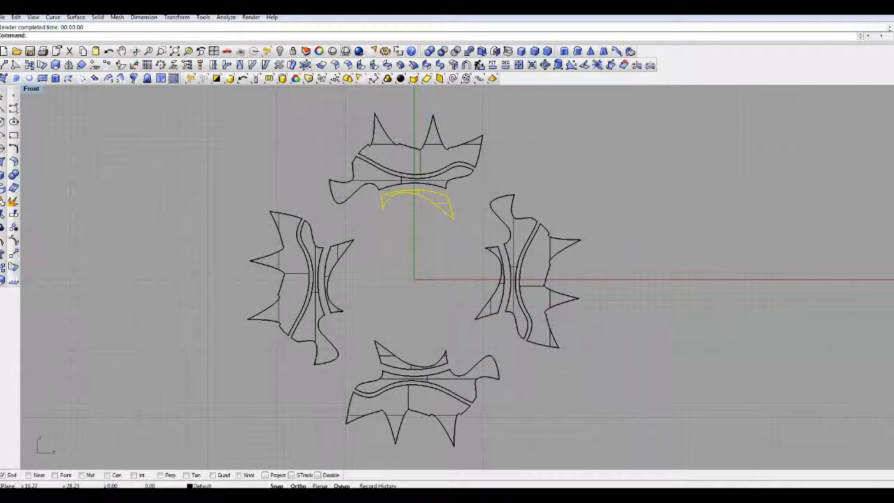
pyautogui.press('Escape')
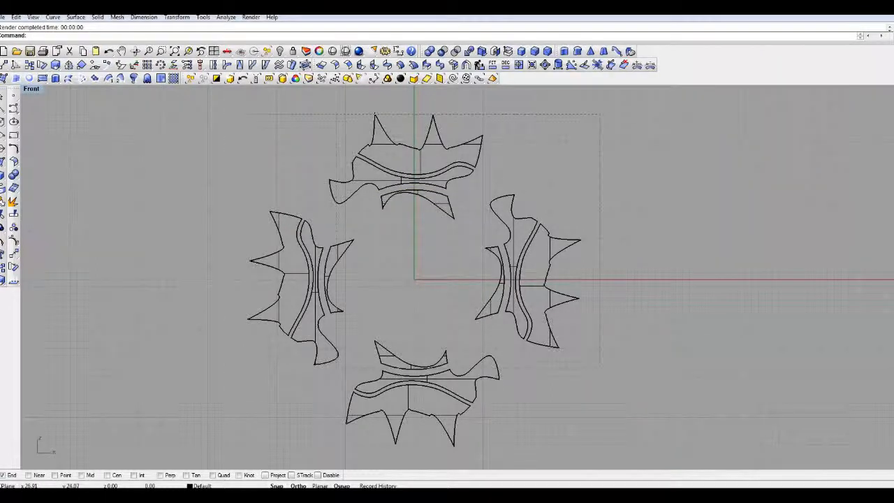
# - Match the material of all other motif pieces to the upper motif's tan inner piece, including all material properties and mappings
pyautogui.hotkey('ctrl', 'a')
pyautogui.keyDown('ctrl'); pyautogui.click(441, 202); pyautogui.keyUp('ctrl')
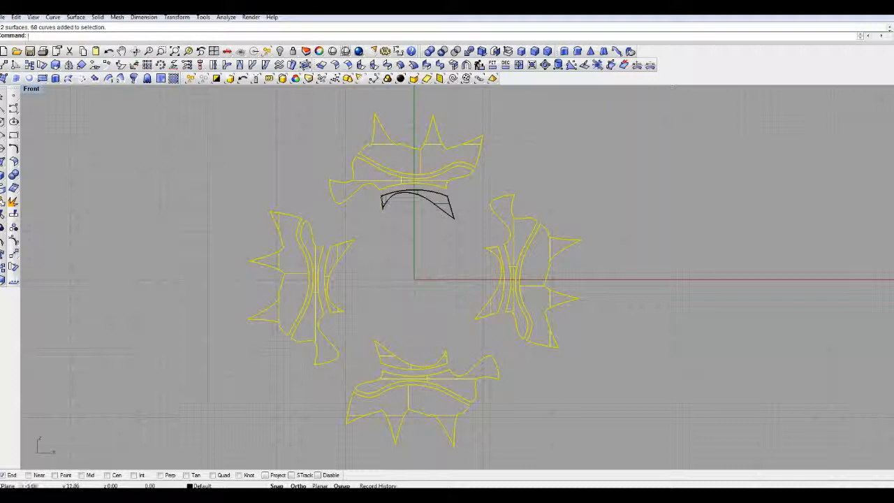
pyautogui.click(333, 51)
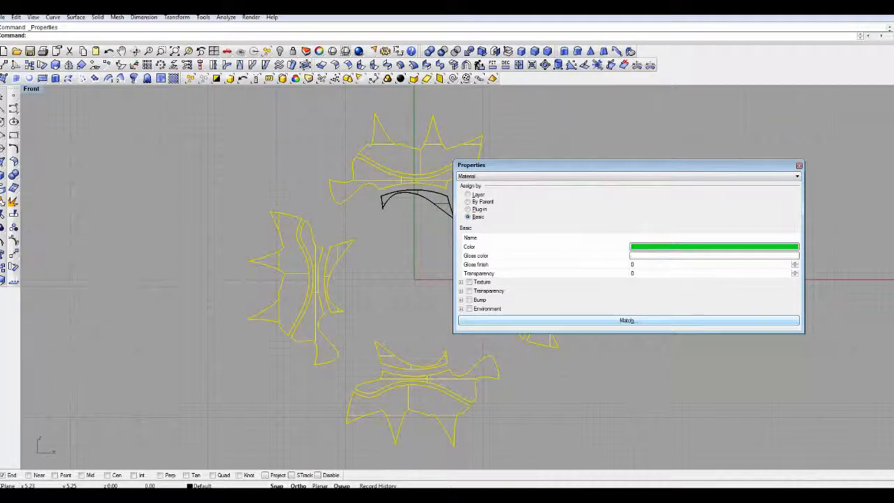
pyautogui.click(627, 320)
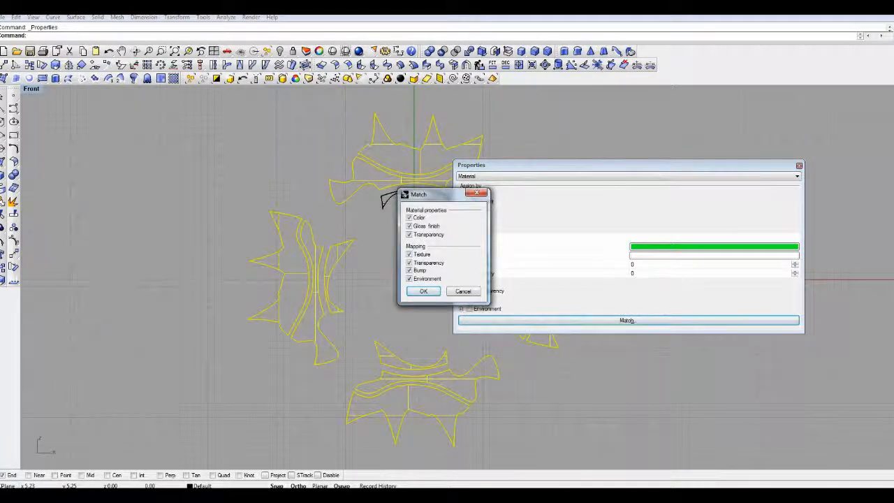
pyautogui.moveTo(440, 194); pyautogui.dragTo(610, 188)
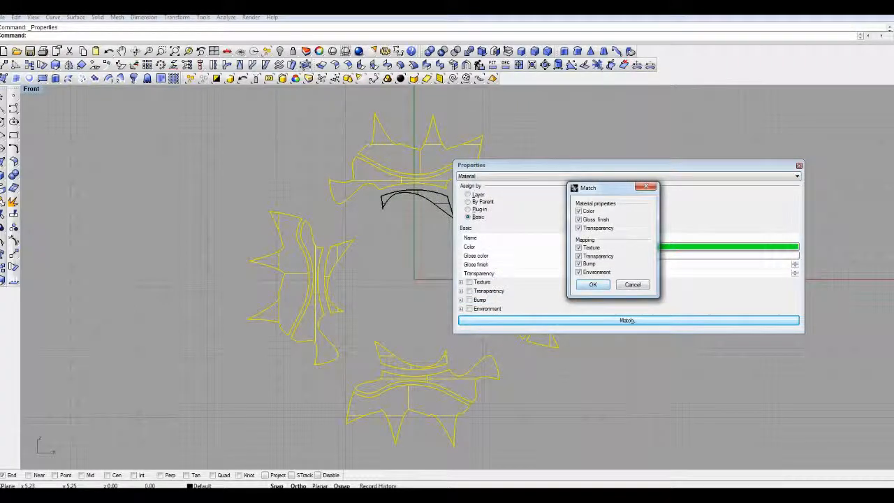
pyautogui.click(593, 284)
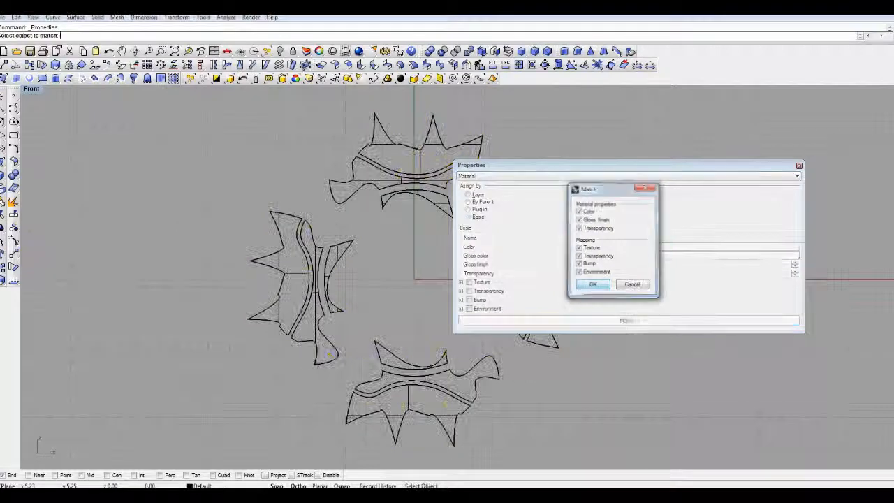
pyautogui.moveTo(552, 166); pyautogui.dragTo(582, 169)
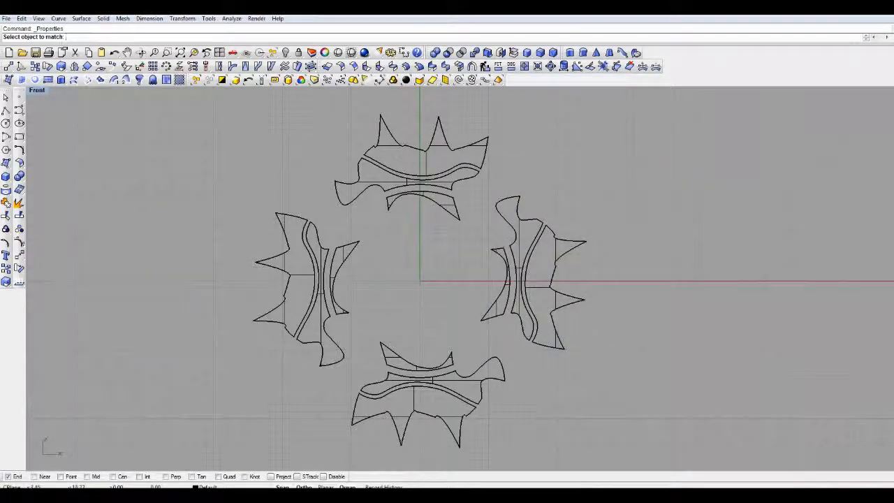
pyautogui.click(445, 206)
pyautogui.click(446, 206)
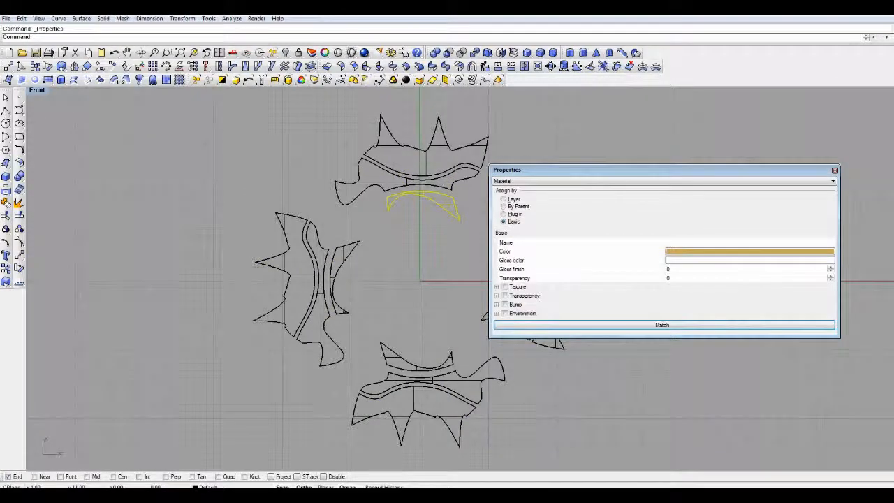
pyautogui.click(835, 171)
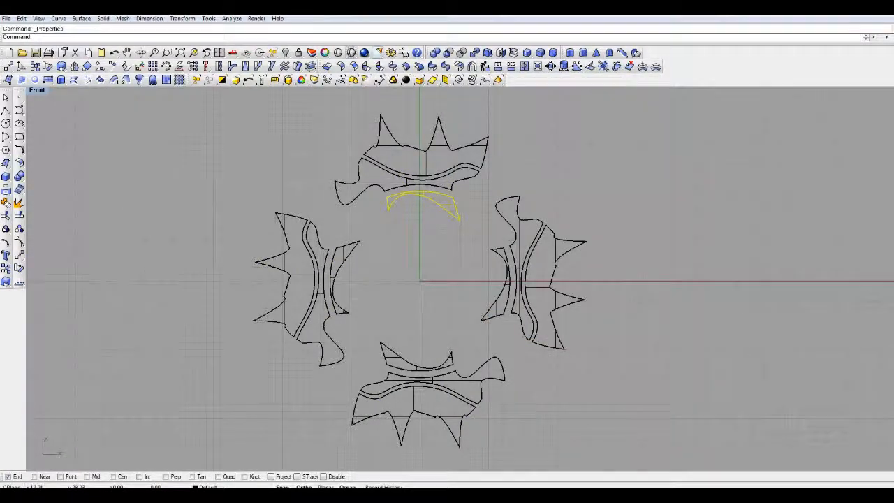
# - Render the Front view to compare the tan inner piece with the green motif pieces, and close the render
pyautogui.click(364, 52)
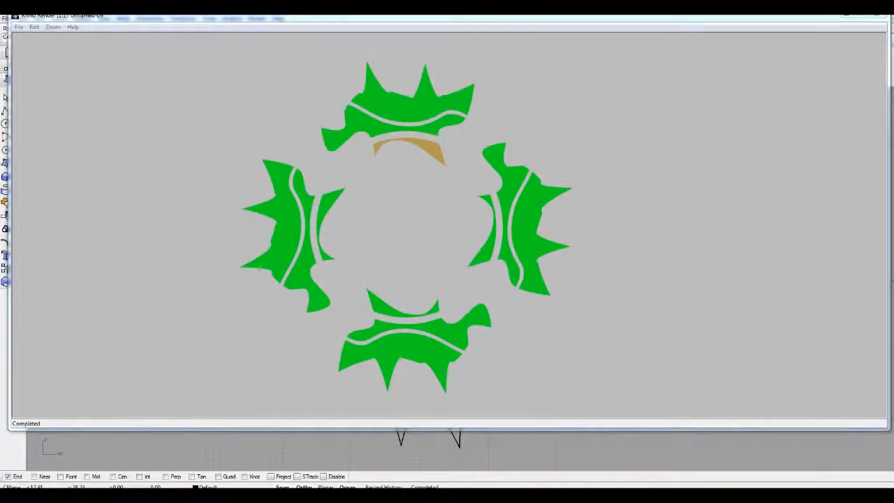
pyautogui.moveTo(377, 18); pyautogui.dragTo(378, 34)
pyautogui.click(877, 29)
pyautogui.press('Escape')
# - Select every motif piece except the upper motif's innermost surface and match their material to that tan surface
pyautogui.moveTo(430, 256); pyautogui.dragTo(491, 249, button='right')
pyautogui.click(518, 207)
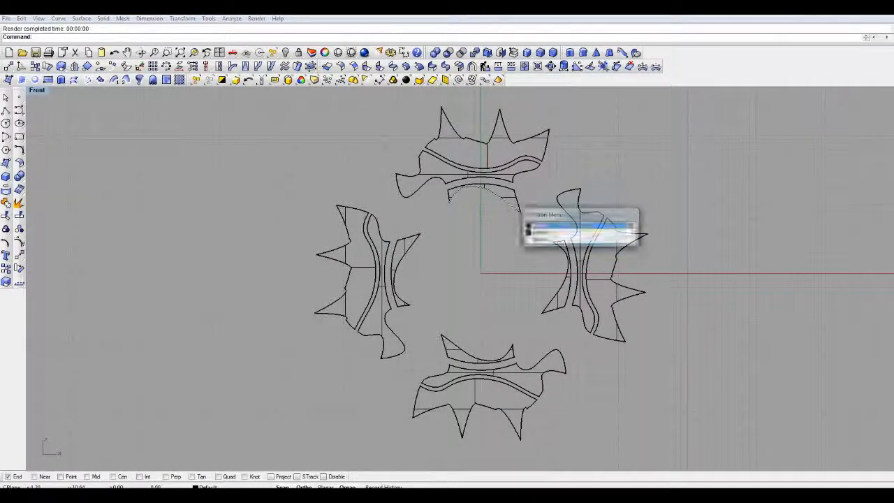
pyautogui.click(537, 241)
pyautogui.moveTo(694, 118); pyautogui.dragTo(196, 470)
pyautogui.keyDown('ctrl'); pyautogui.click(505, 197); pyautogui.keyUp('ctrl')
pyautogui.keyDown('ctrl'); pyautogui.click(504, 201); pyautogui.keyUp('ctrl')
pyautogui.keyDown('ctrl'); pyautogui.click(475, 184); pyautogui.keyUp('ctrl')
pyautogui.keyDown('ctrl'); pyautogui.click(448, 196); pyautogui.keyUp('ctrl')
pyautogui.keyDown('ctrl'); pyautogui.click(518, 201); pyautogui.keyUp('ctrl')
pyautogui.click(325, 52)
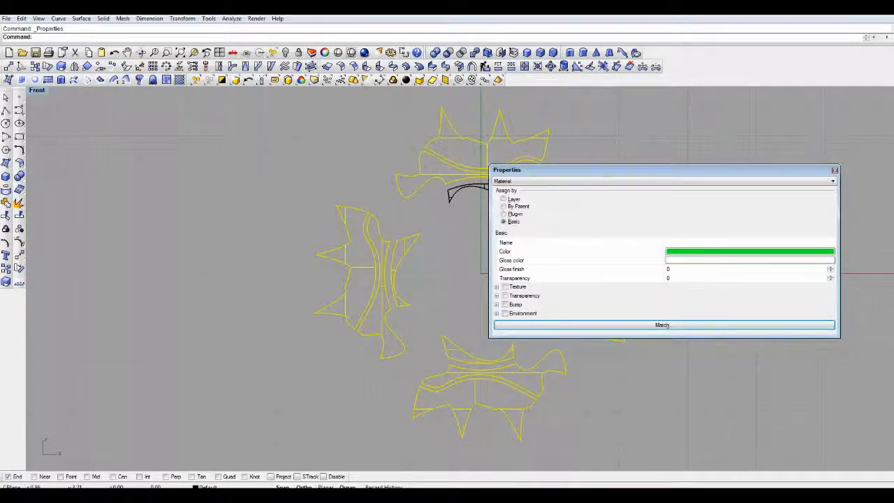
pyautogui.click(663, 326)
pyautogui.click(599, 286)
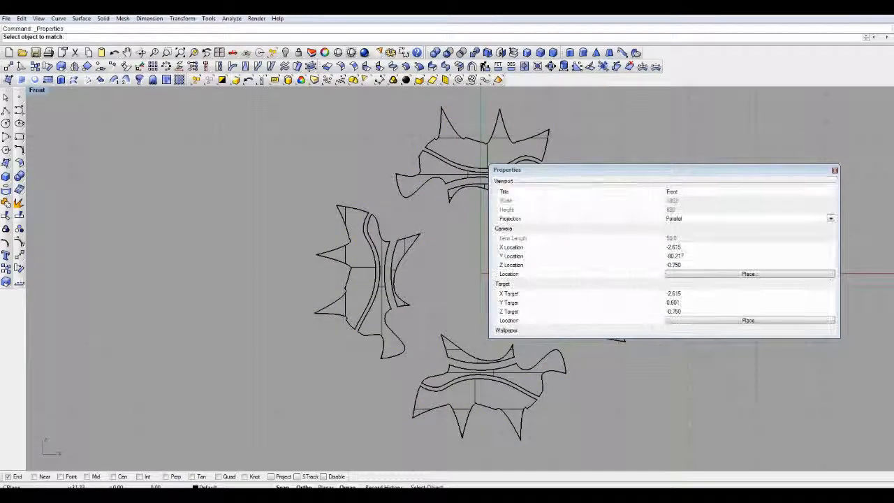
pyautogui.click(485, 186)
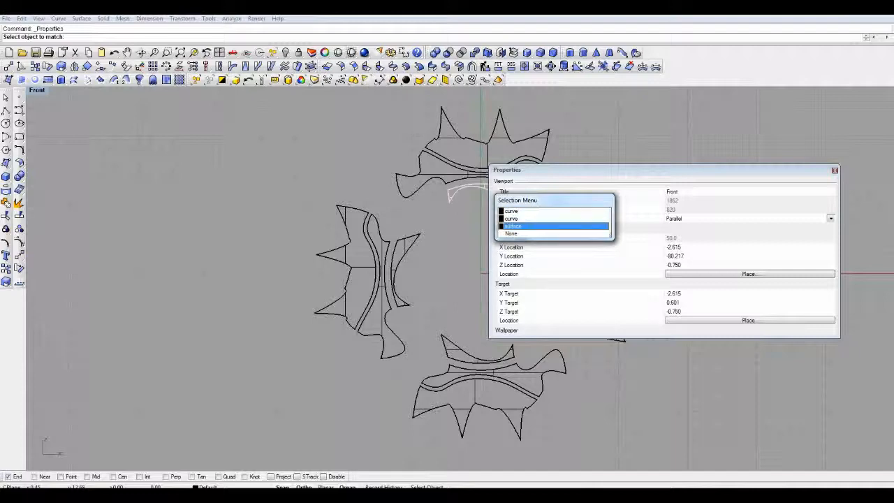
pyautogui.click(531, 225)
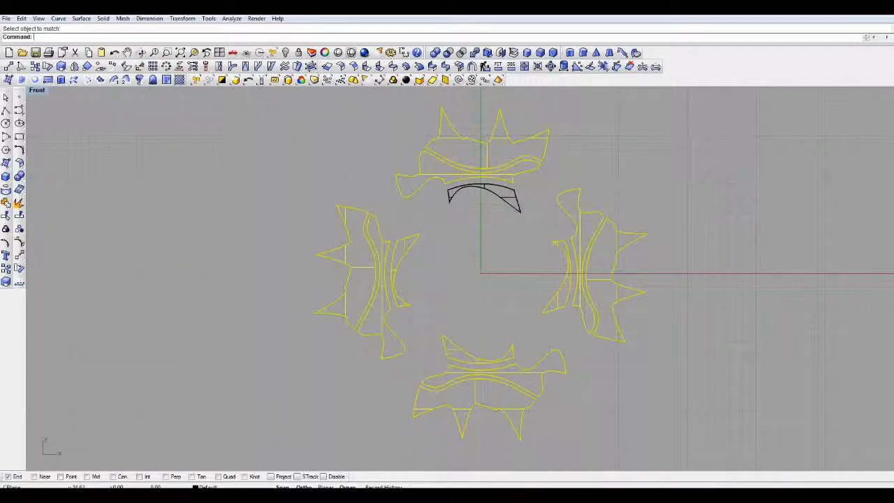
# - Check the recoloured motifs in a Front view render and a shaded preview, and return to wireframe display with nothing selected
pyautogui.hotkey('ctrl', 'alt', 's')
pyautogui.click(364, 52)
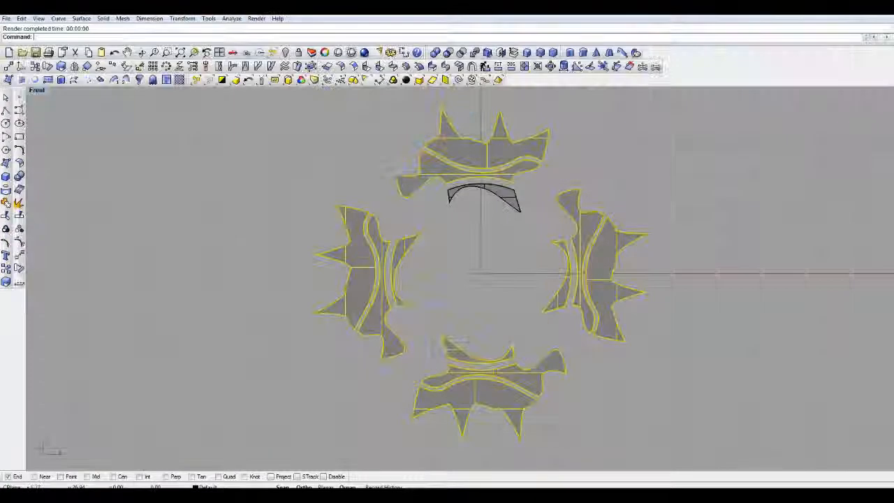
pyautogui.click(351, 53)
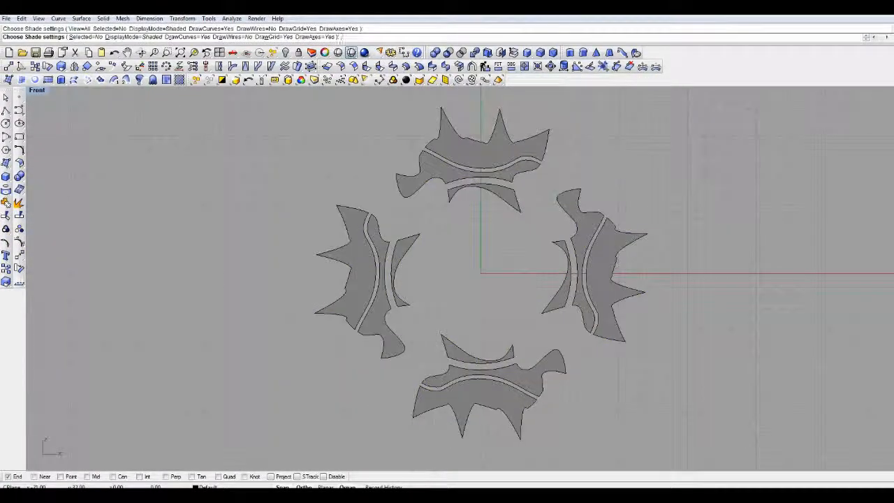
pyautogui.rightClick(351, 53)
pyautogui.press('Escape')
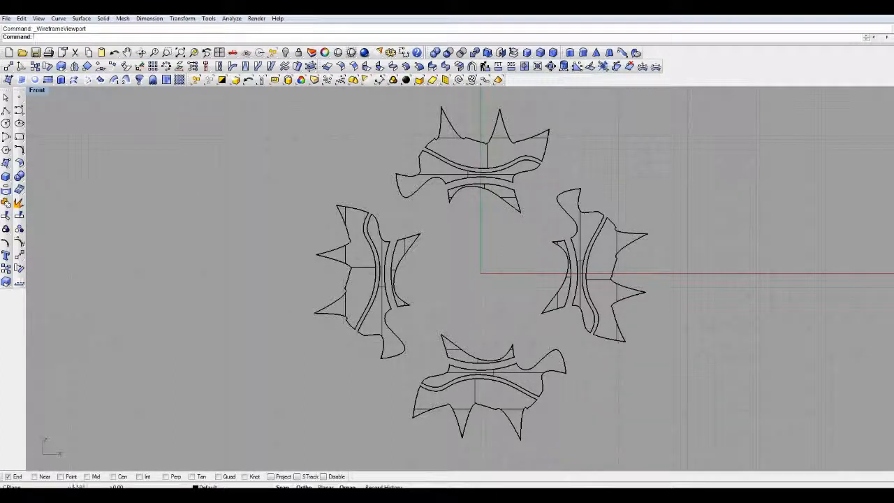
pyautogui.moveTo(502, 194)
pyautogui.mouseDown(button='right')
pyautogui.moveTo(417, 219)
pyautogui.moveTo(432, 199)
pyautogui.mouseUp(button='right')
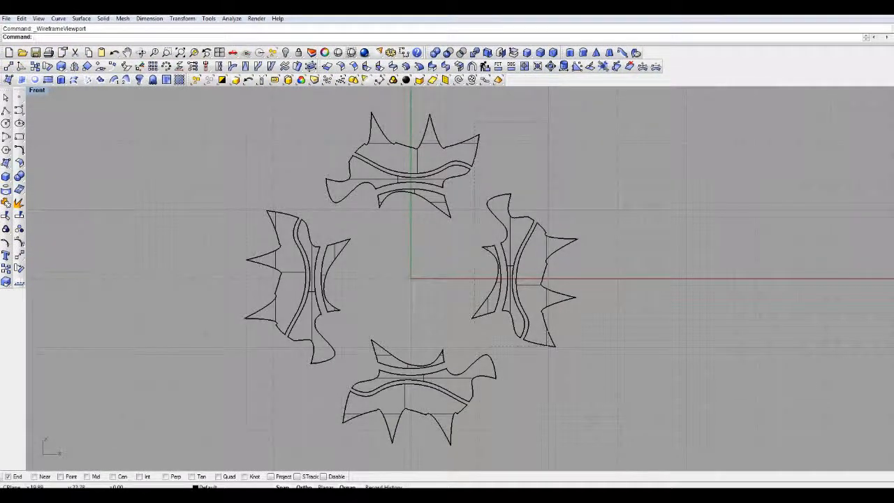
pyautogui.moveTo(246, 431); pyautogui.dragTo(497, 209)
pyautogui.press('Escape')
pyautogui.moveTo(534, 139); pyautogui.dragTo(572, 141, button='right')
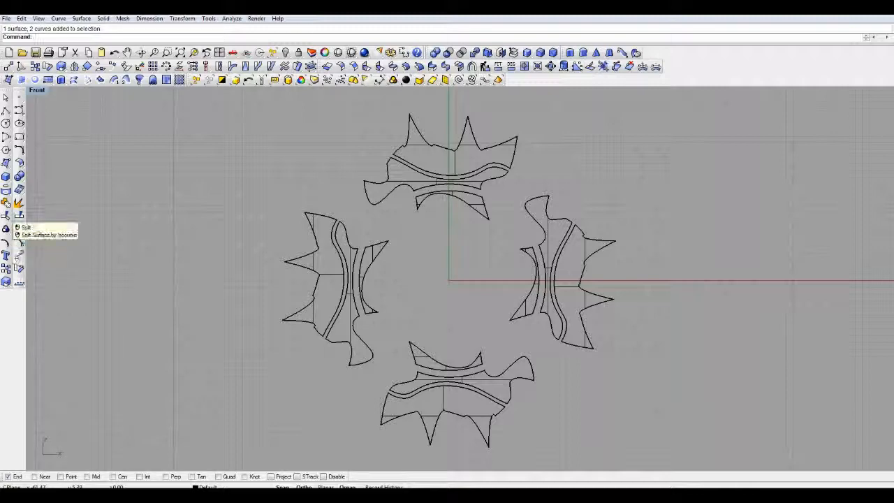
pyautogui.moveTo(211, 232); pyautogui.dragTo(184, 225, button='right')
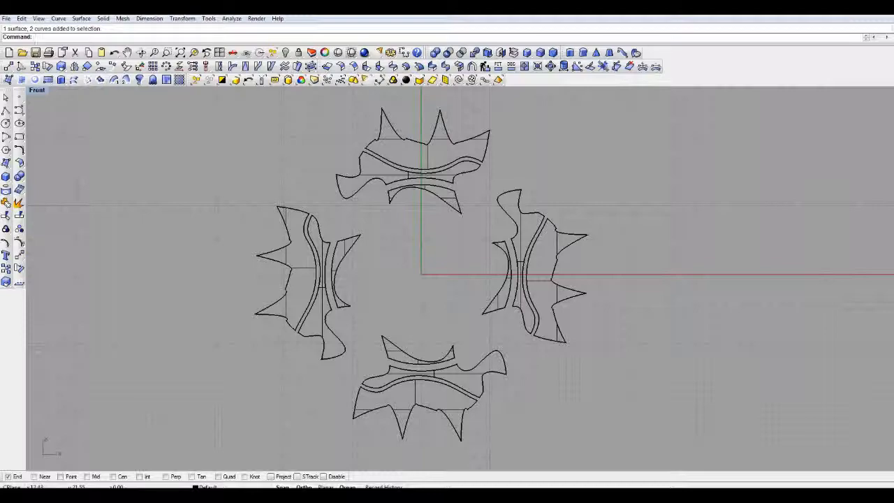
pyautogui.moveTo(538, 136)
pyautogui.mouseDown(button='right')
pyautogui.moveTo(694, 149)
pyautogui.moveTo(543, 140)
pyautogui.mouseUp(button='right')
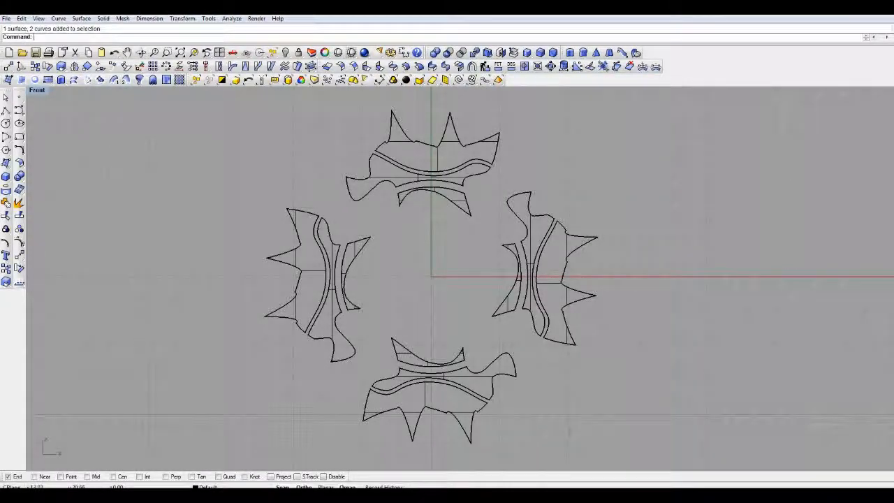